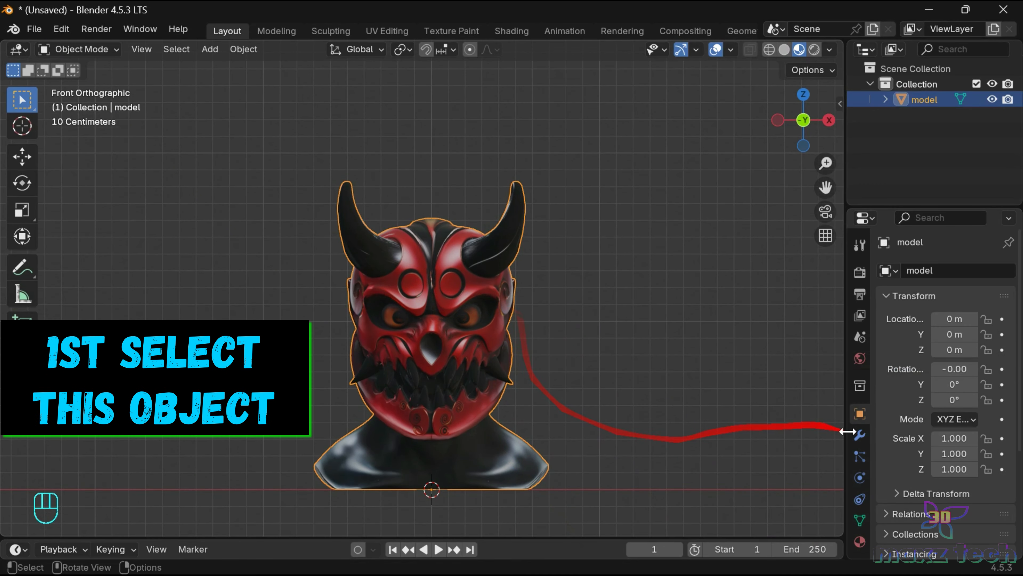
Add a Subdivision Surface modifier to the horned mask model and widen the properties area.
left_click(860, 434)
left_click(919, 276)
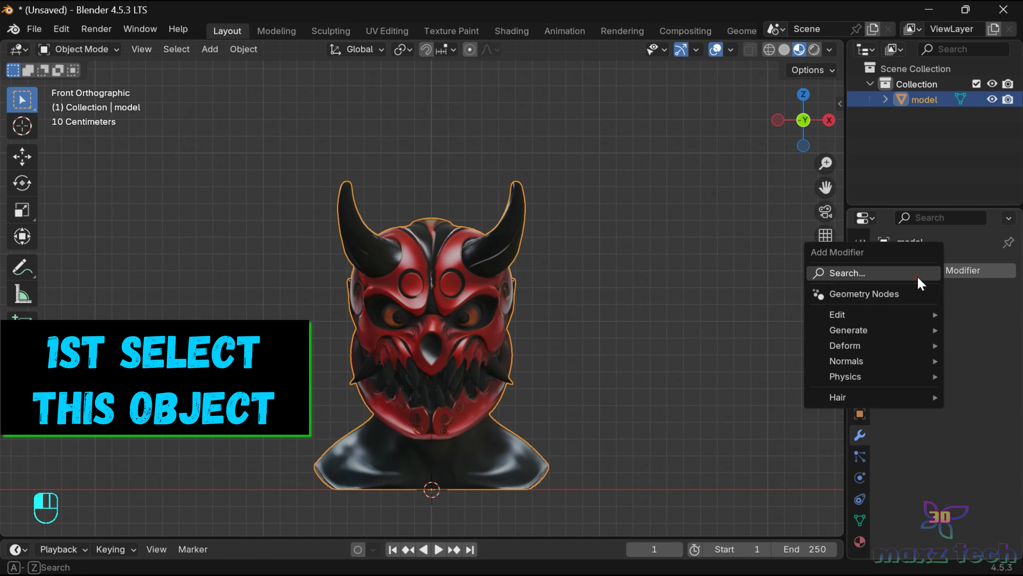
mouse_move(846, 330)
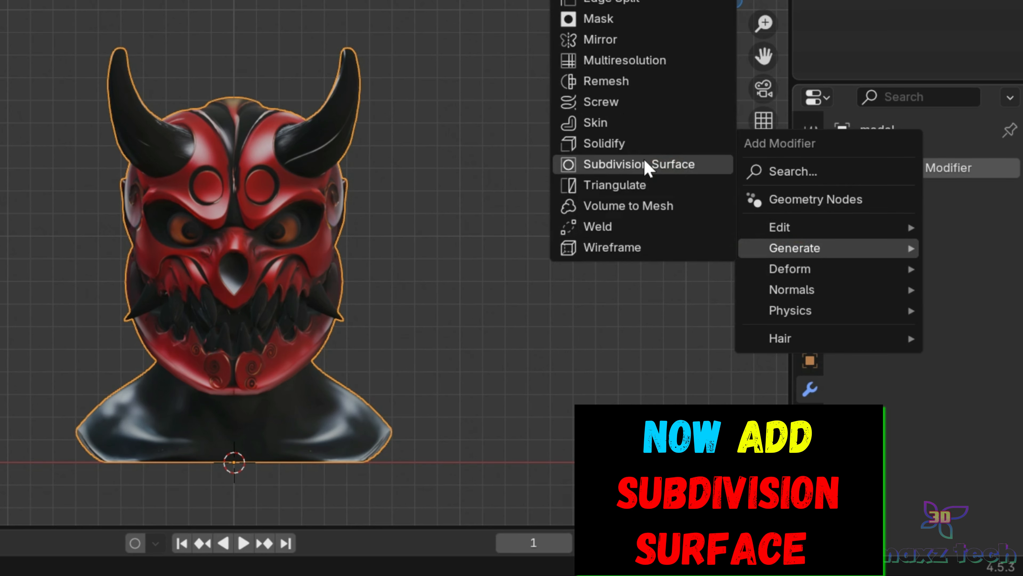
left_click(645, 161)
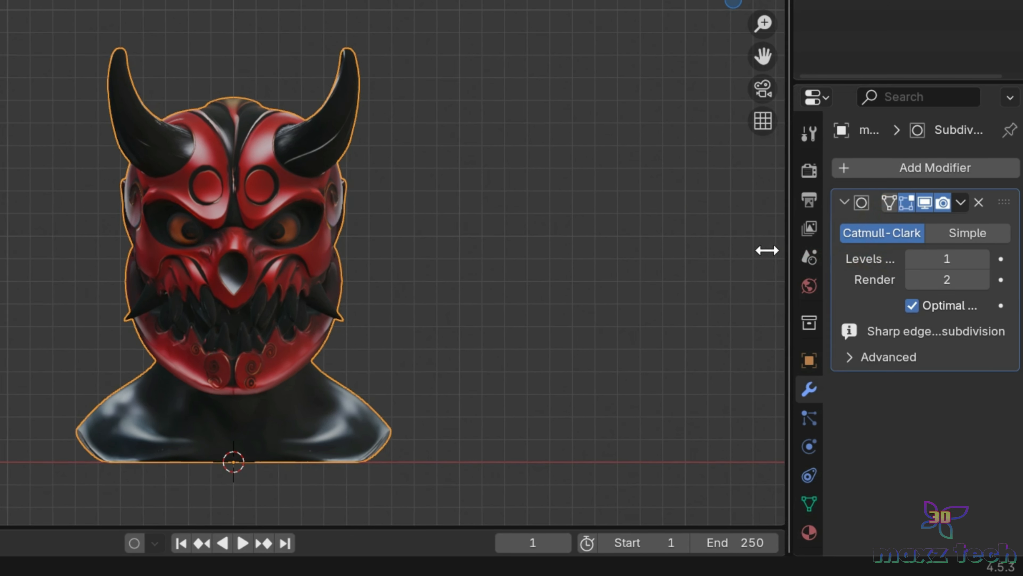
left_click_drag(768, 250, 718, 244)
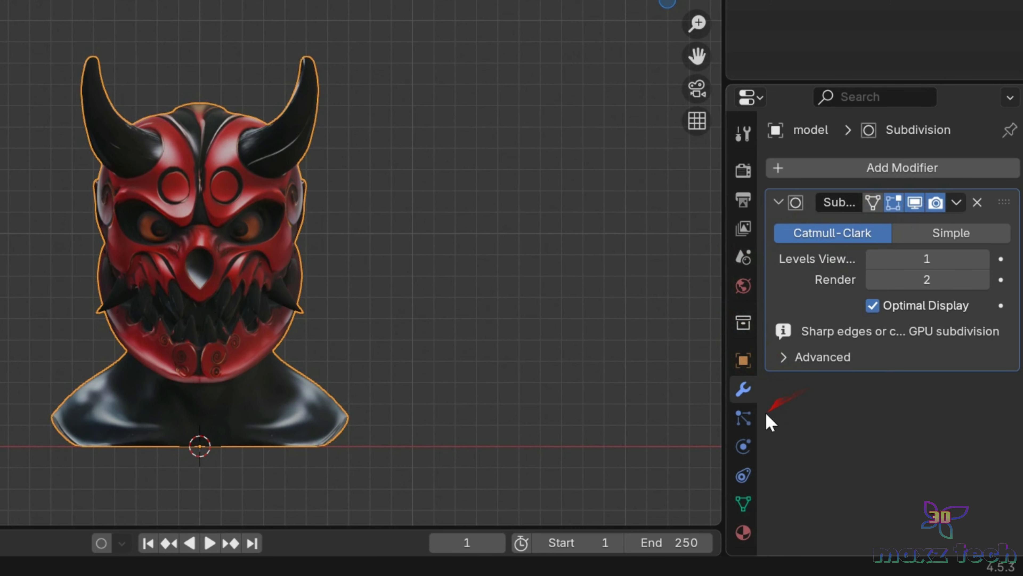
Add a particle system to the model and keep it as the Emitter type.
left_click(745, 420)
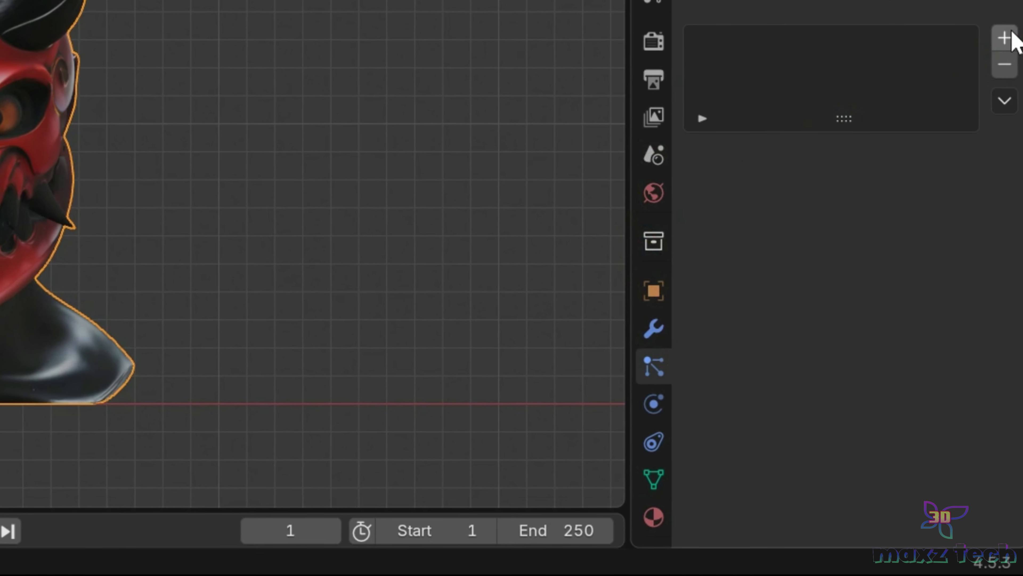
left_click(1010, 167)
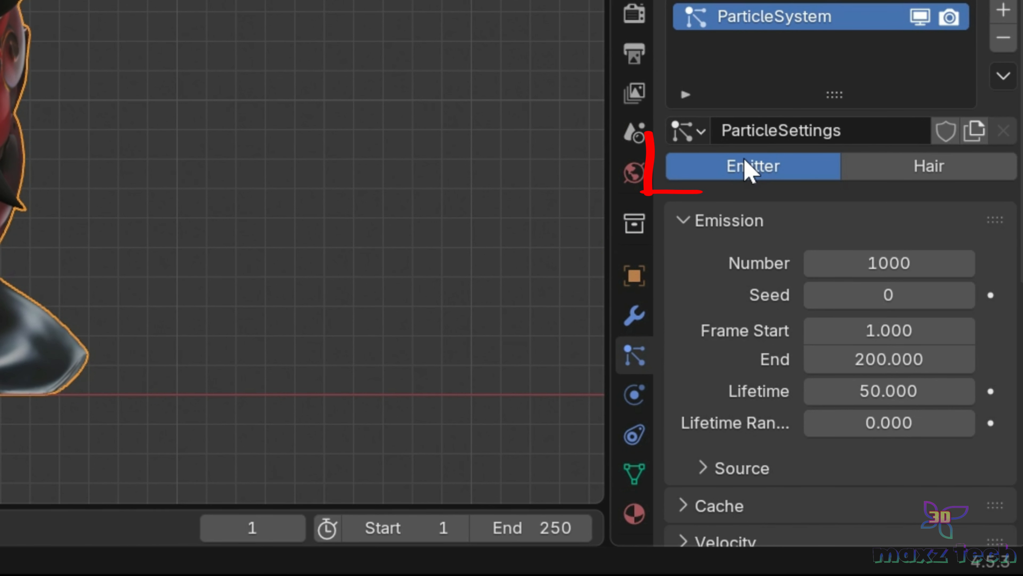
left_click(874, 176)
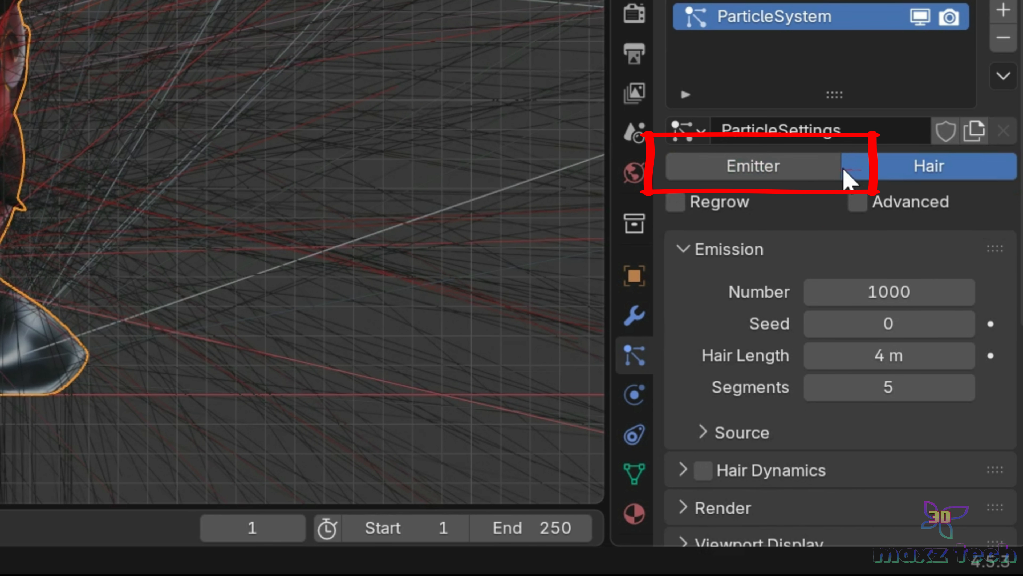
left_click(766, 169)
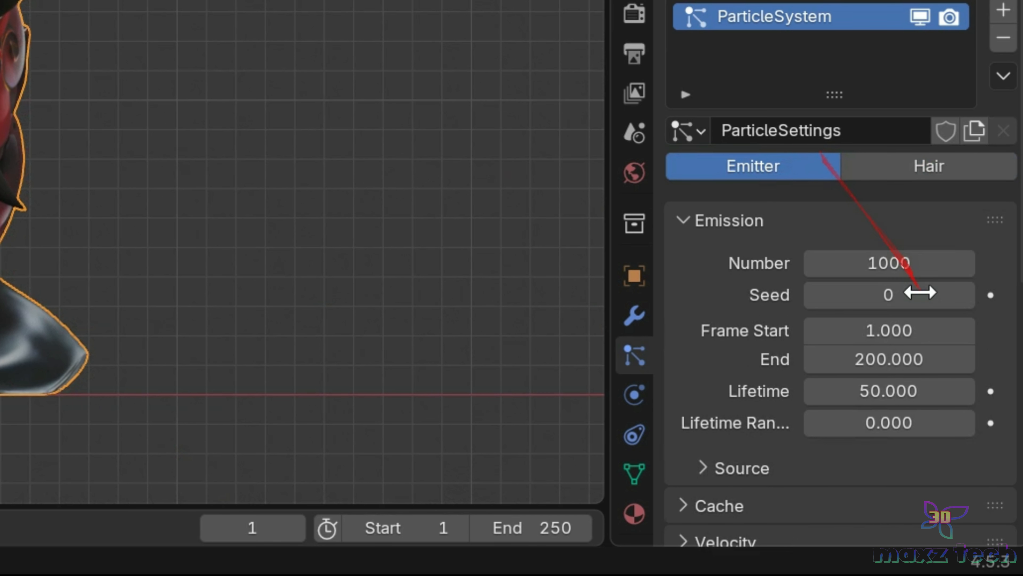
Set the particle emission number to 160000.
left_click(881, 270)
left_click(831, 263)
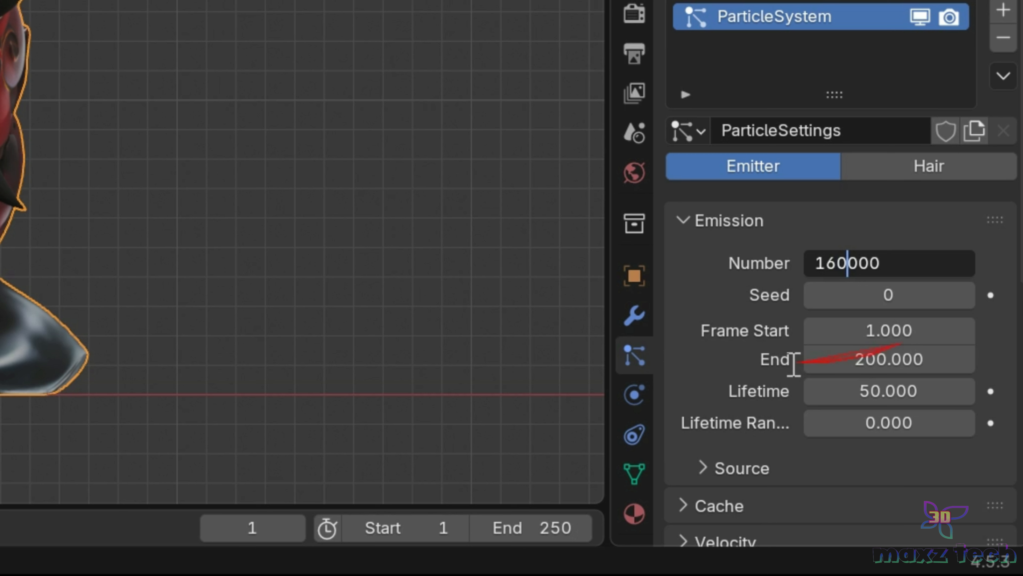
key("Return")
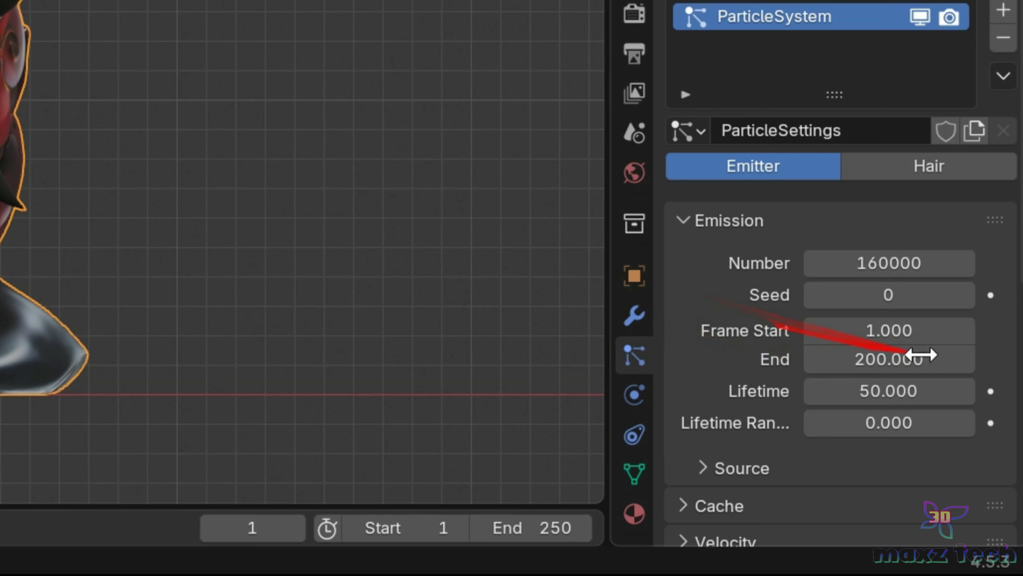
Set the particle emission to start at frame 5 and end at frame 170.
left_click(872, 329)
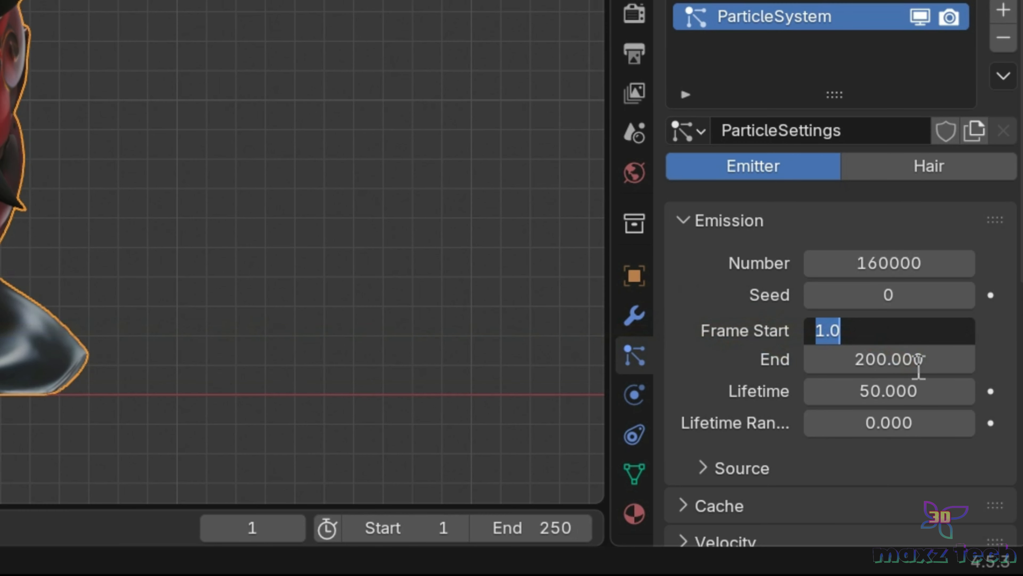
type("5")
key("Return")
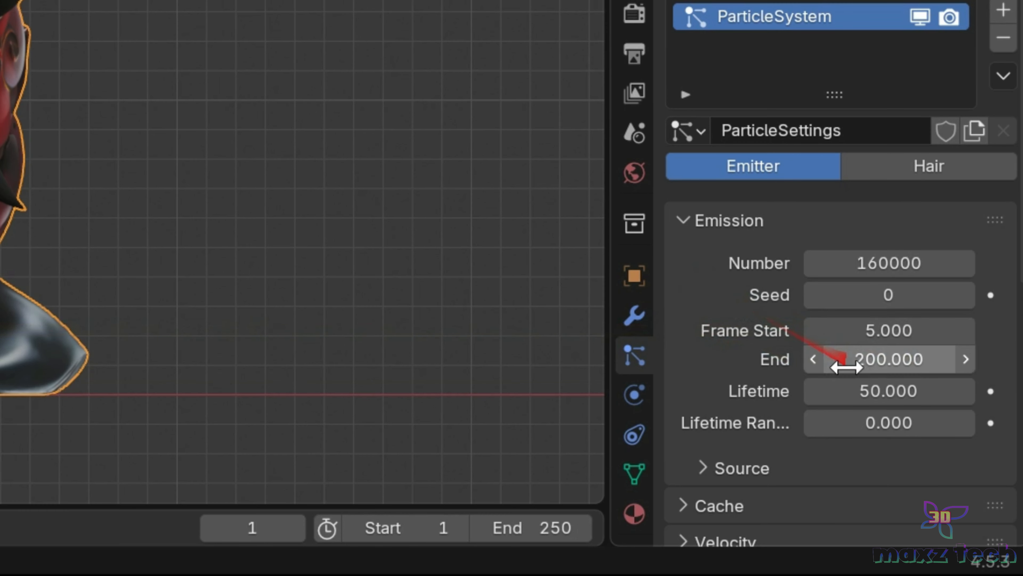
left_click(879, 357)
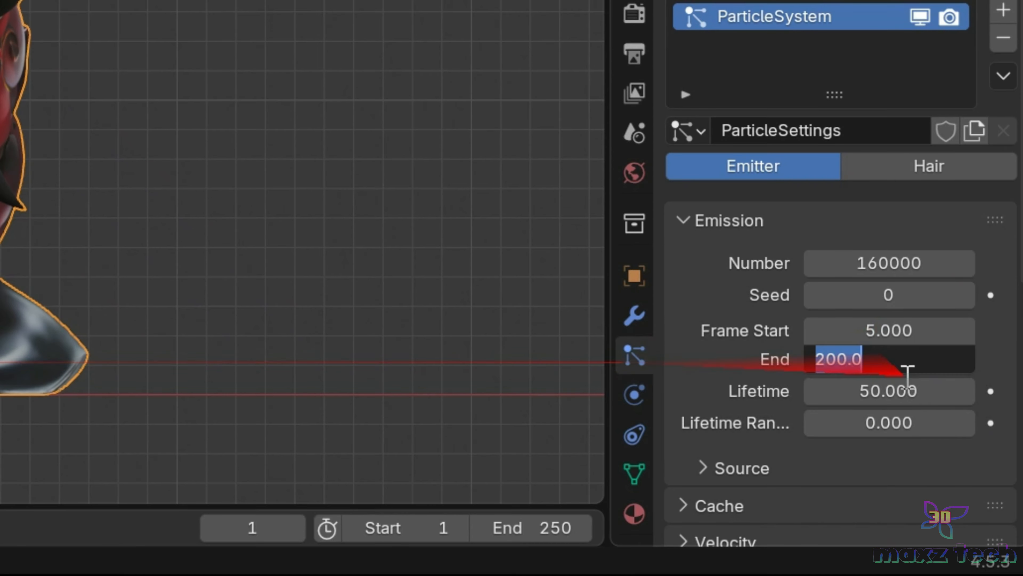
type("170")
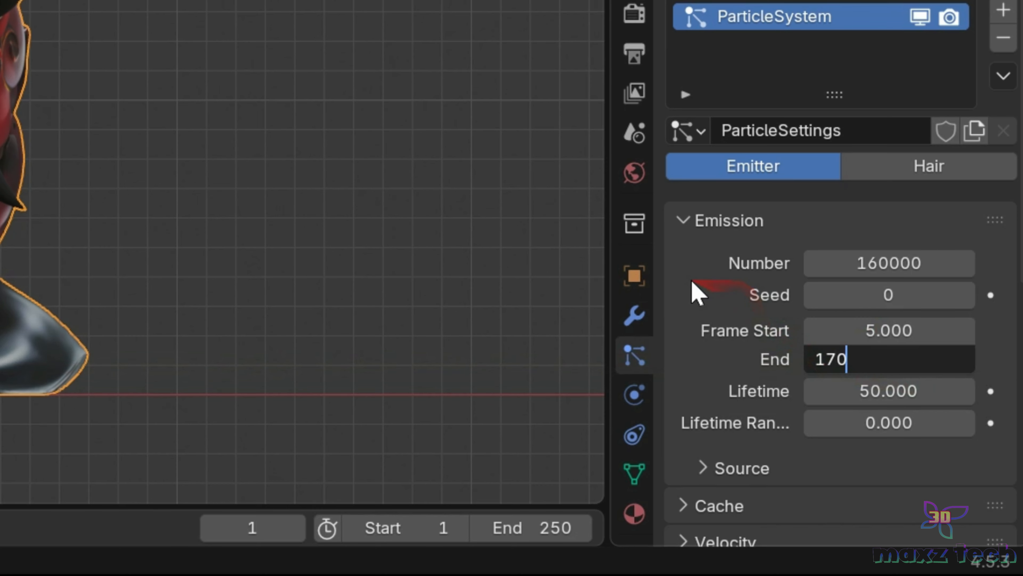
key("Return")
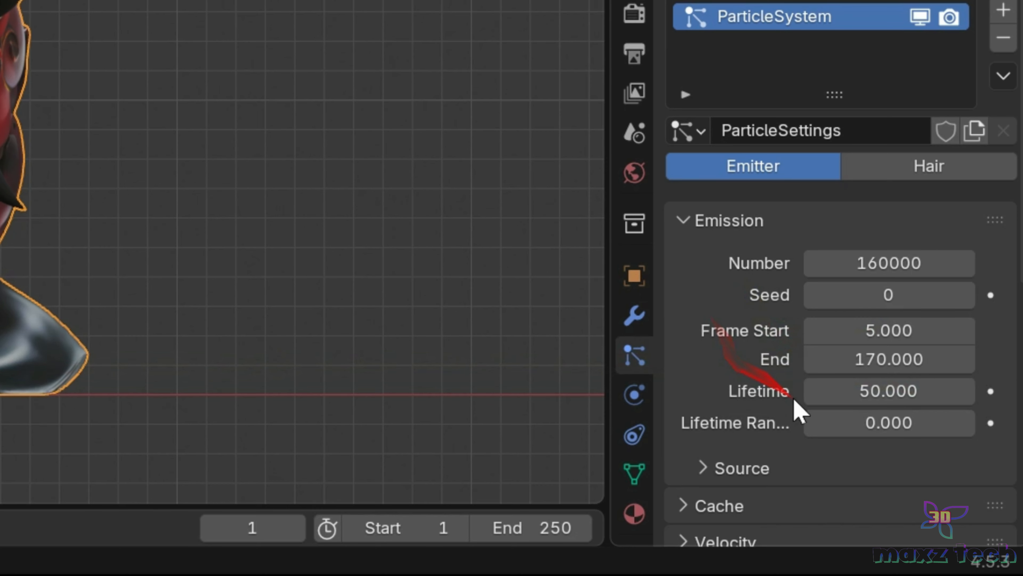
Set the particles' lifetime randomness to 0.5.
left_click(889, 427)
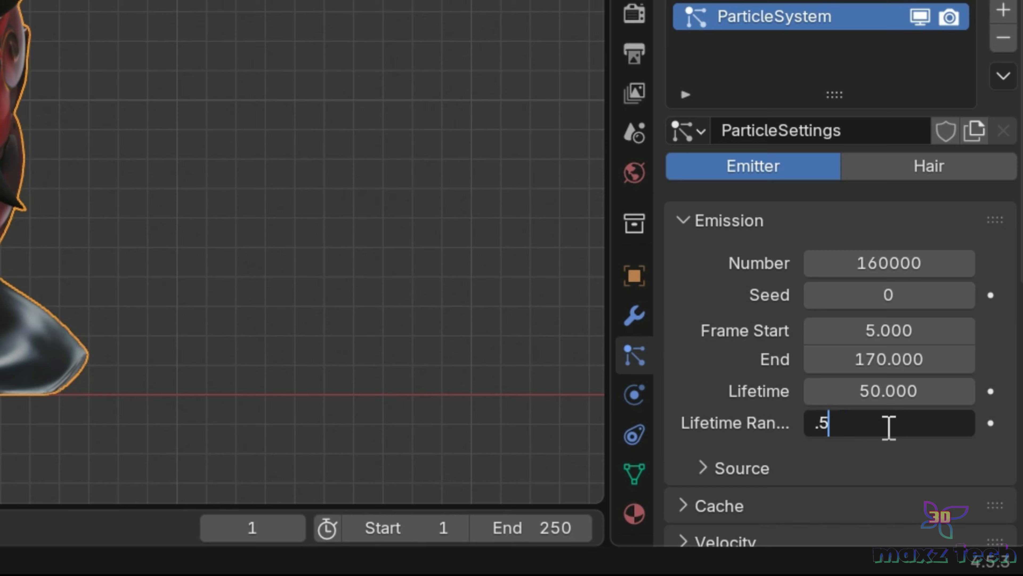
type(".5")
key("Return")
Keep Faces as the emission source, change the distribution to Grid and enable Invert Grid.
scroll(720, 362, "down", 10)
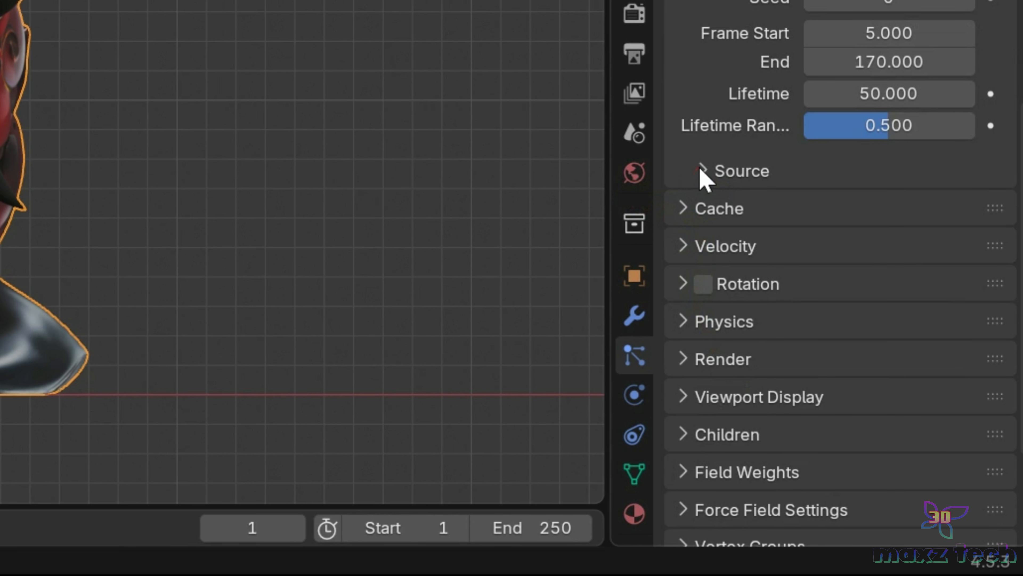
left_click(701, 169)
left_click(911, 220)
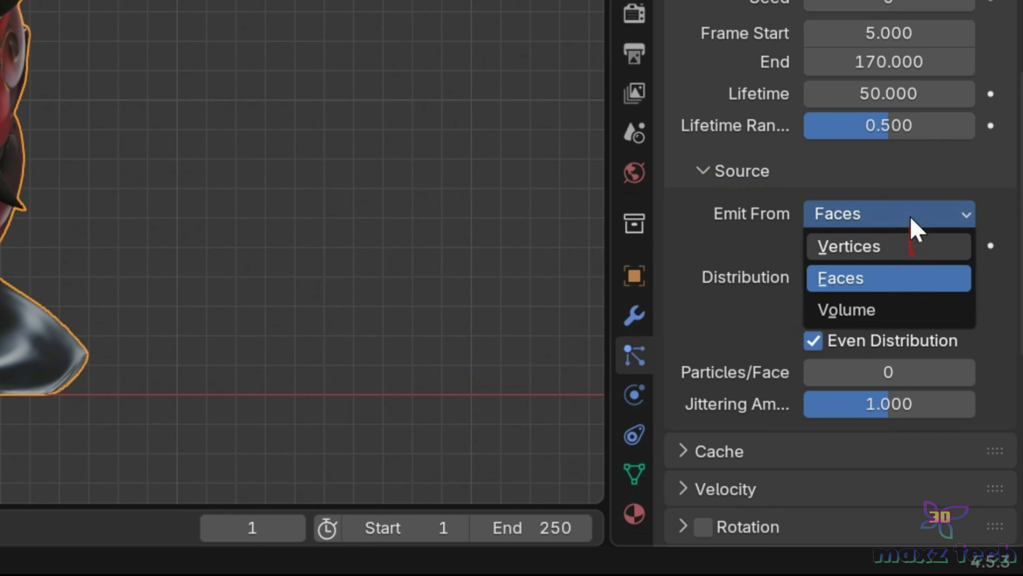
left_click(911, 212)
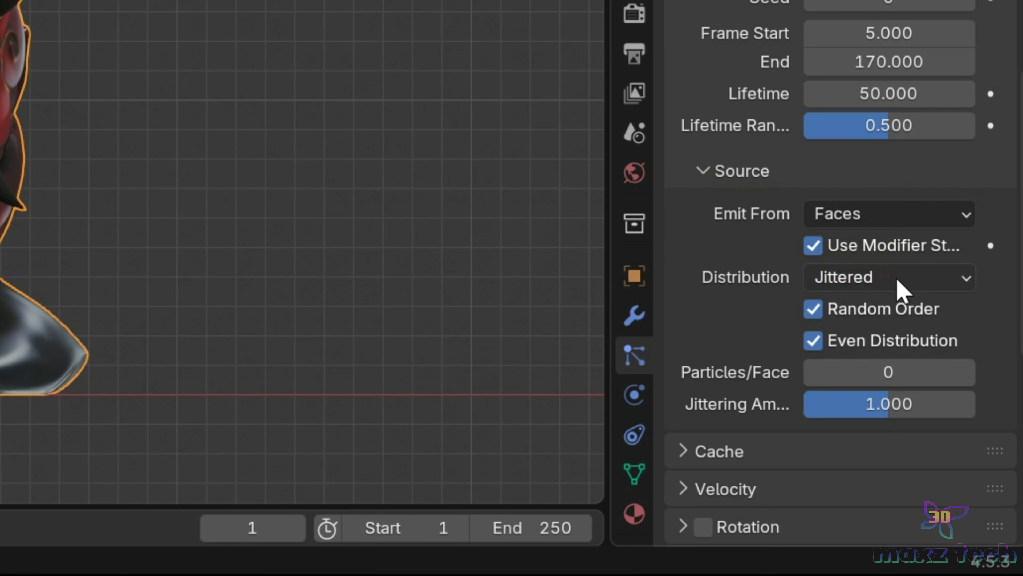
left_click(901, 283)
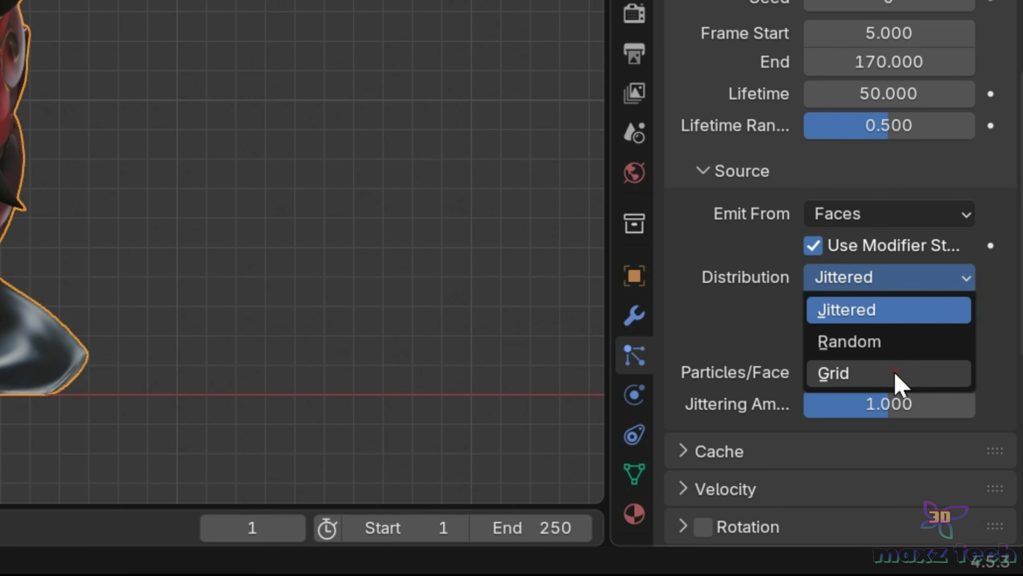
left_click(898, 383)
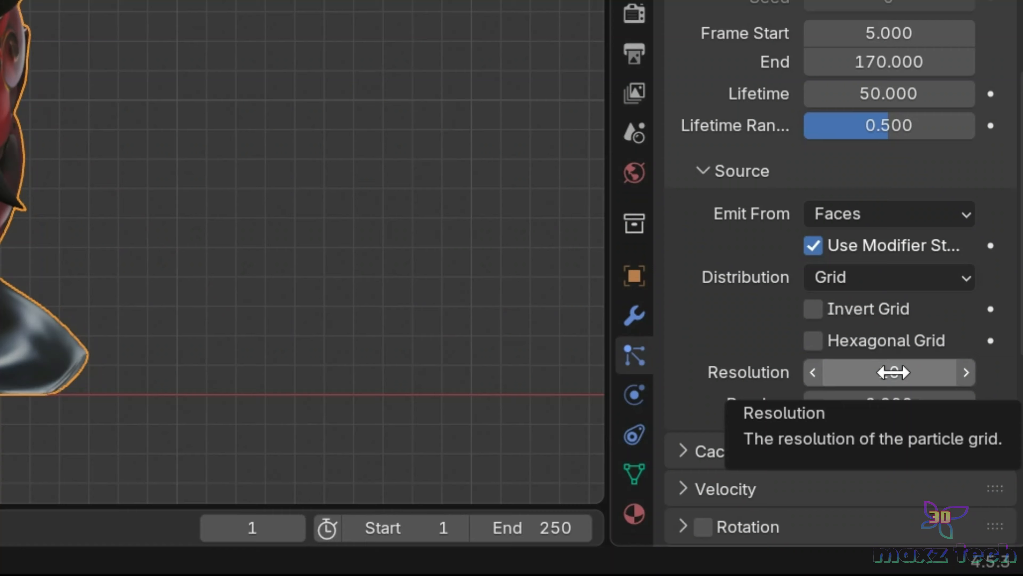
left_click(818, 311)
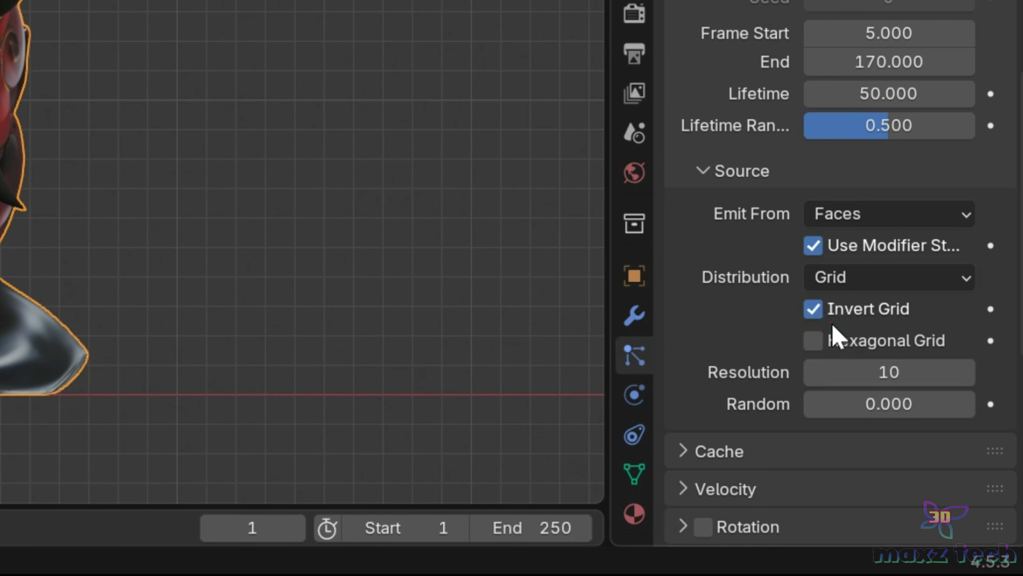
Set the emission grid's resolution to 50 and its random offset to 1.
scroll(836, 334, "down", 3)
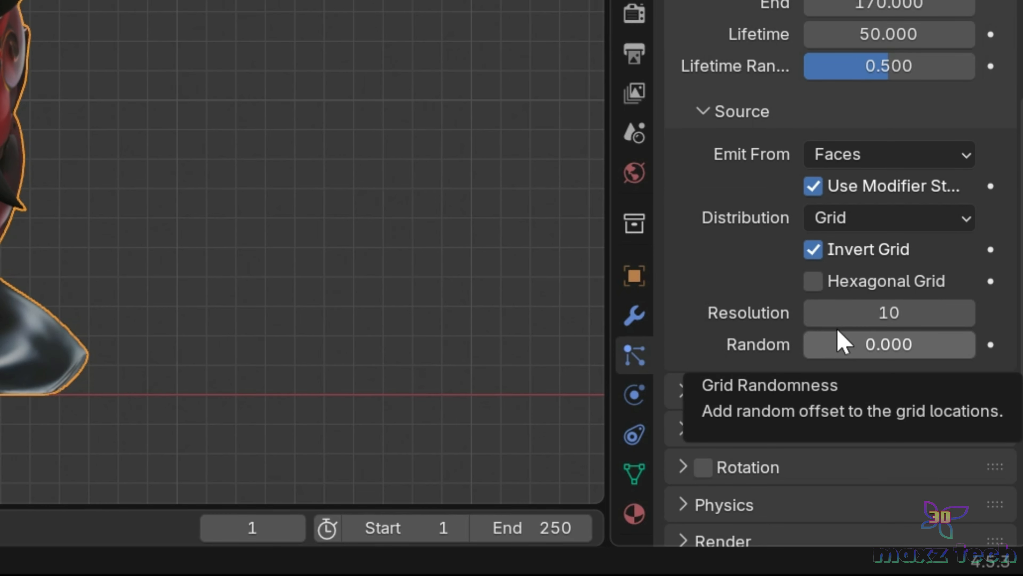
scroll(840, 334, "down", 6)
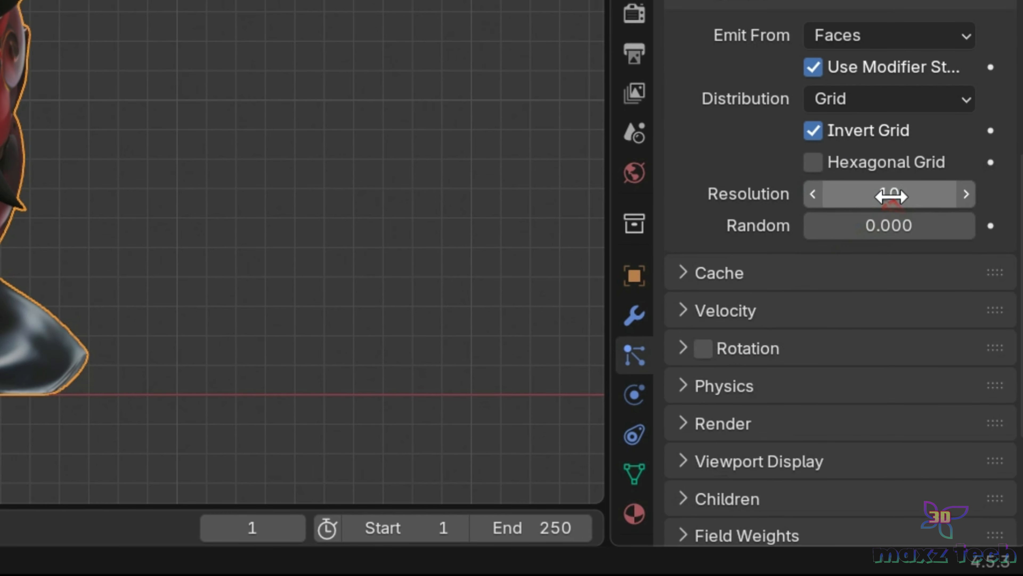
left_click(928, 193)
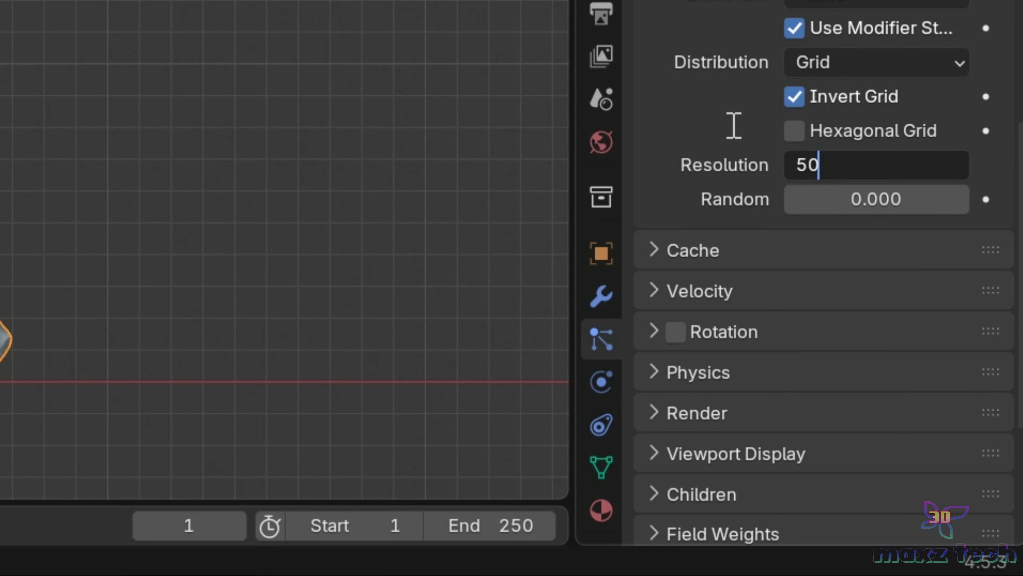
type("50")
left_click(853, 188)
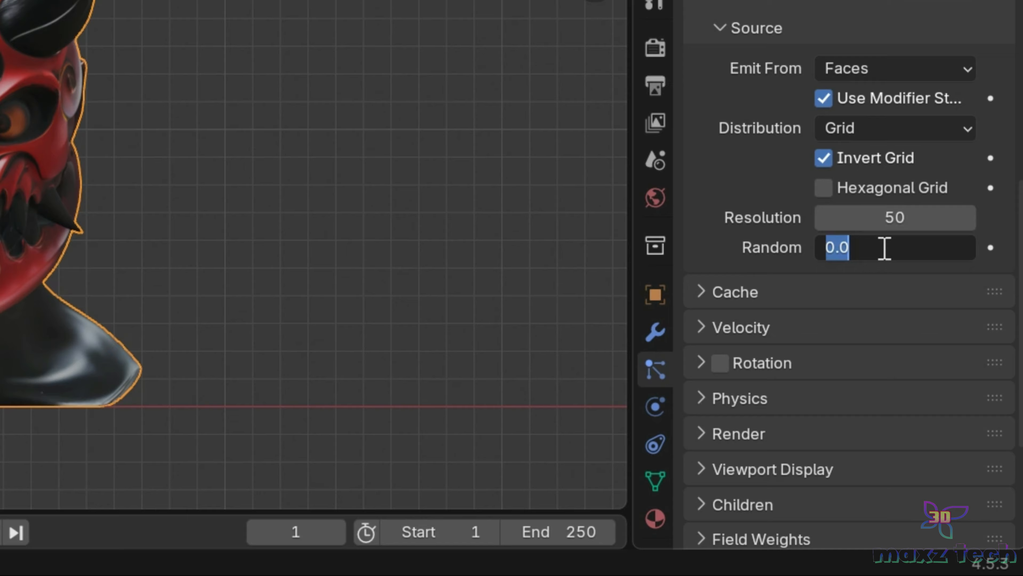
type("1")
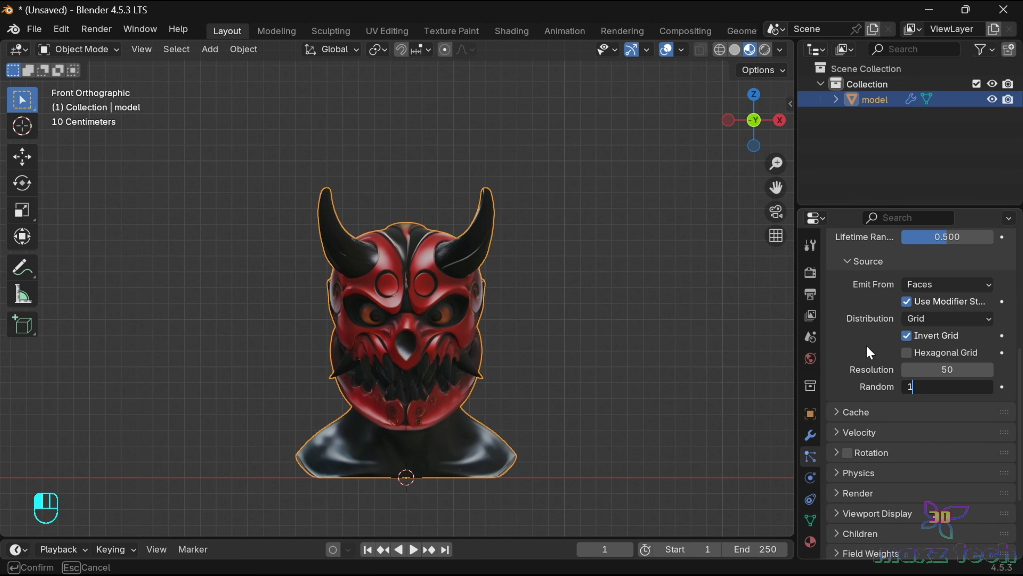
key("Return")
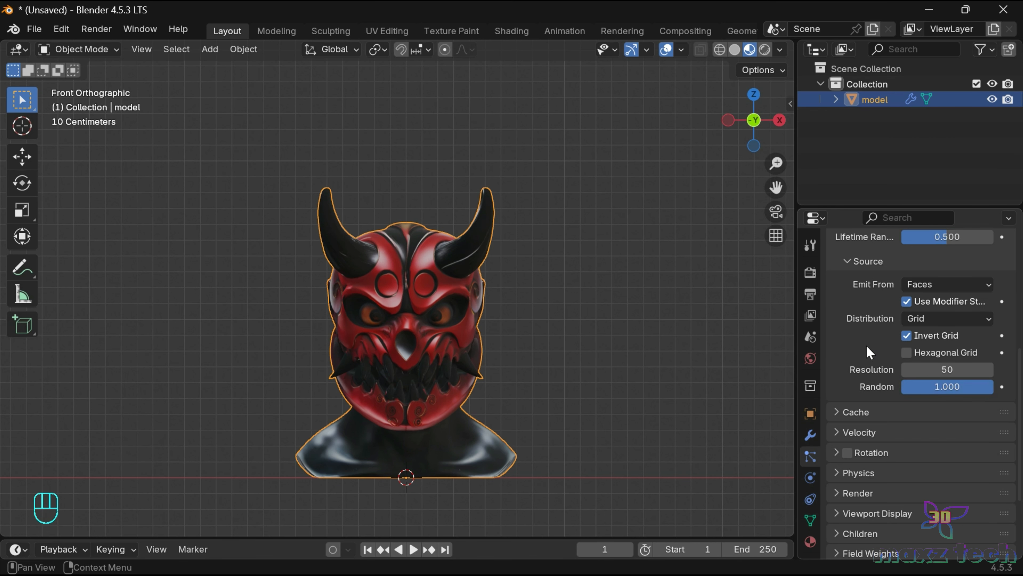
Set the particles' normal velocity to 0 m/s.
scroll(837, 307, "down", 5)
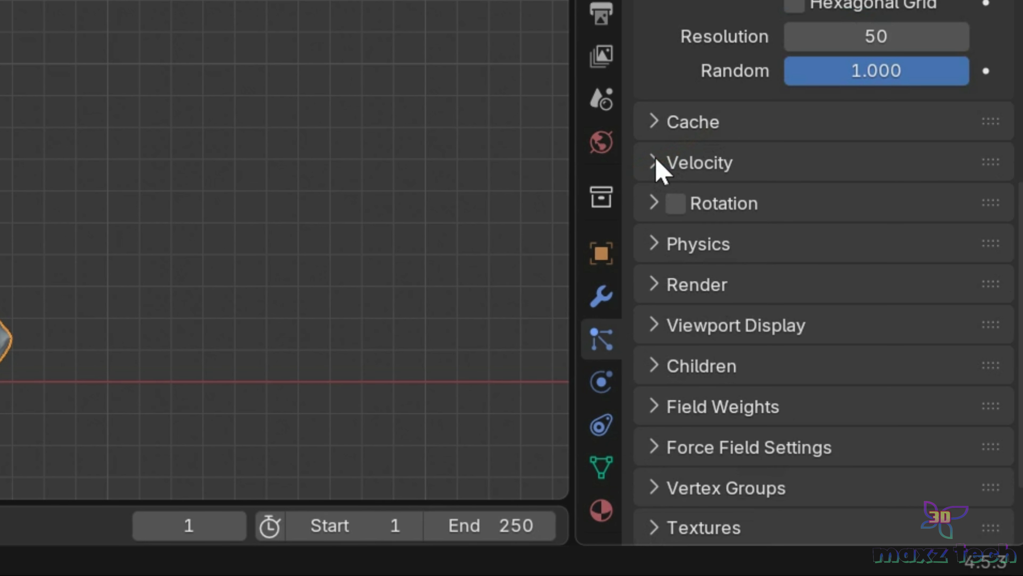
left_click(661, 166)
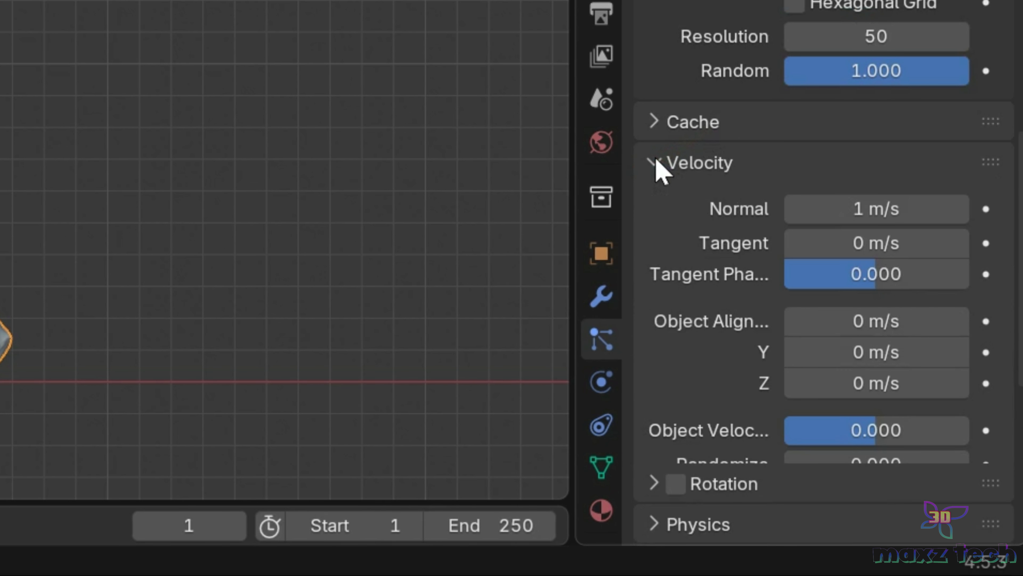
left_click(867, 221)
type("0")
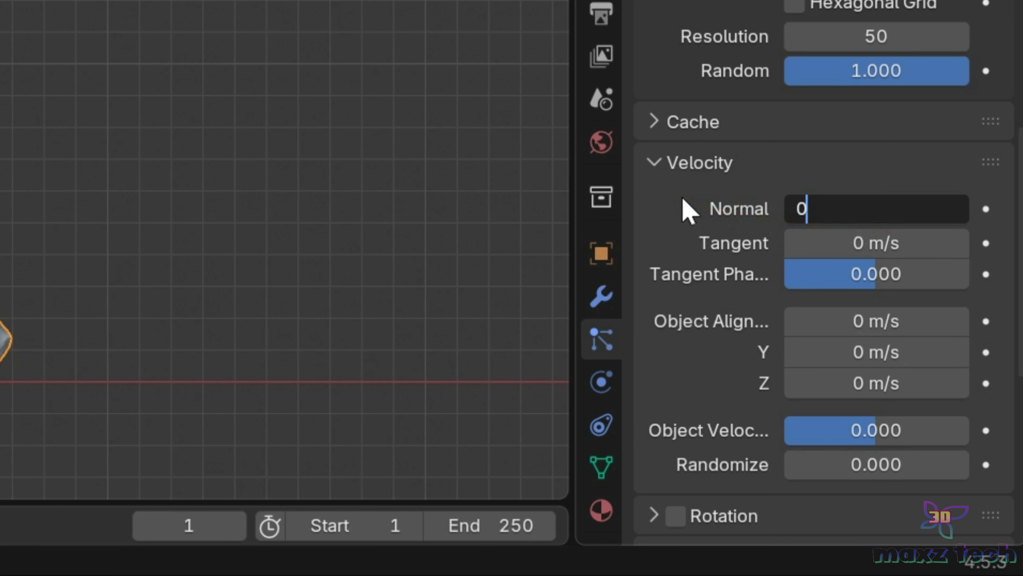
key("Return")
Enable particle rotation with Velocity / Hair orientation, set its Randomize value to 1 and turn on Dynamic.
scroll(684, 199, "down", 2)
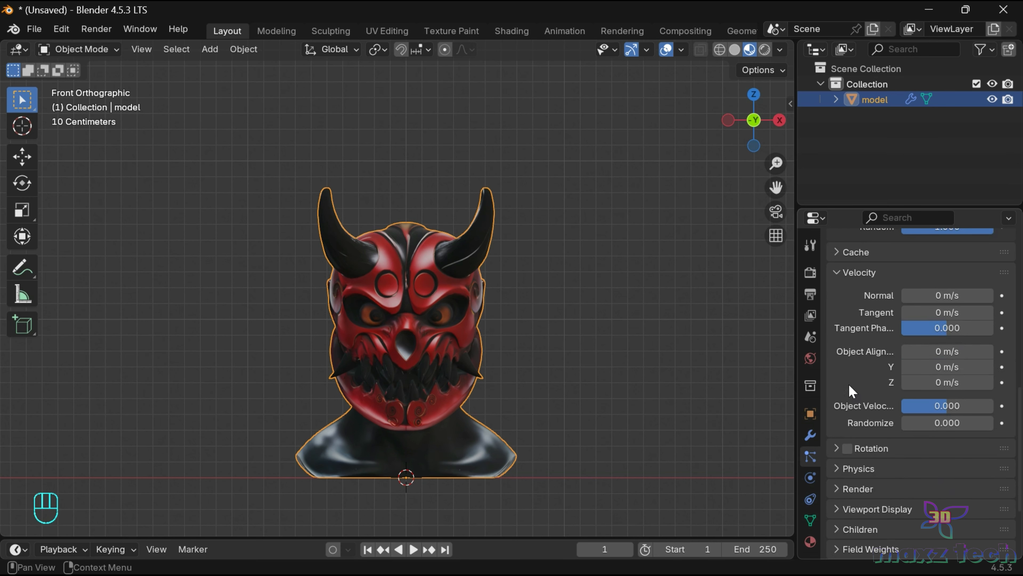
scroll(849, 386, "down", 2)
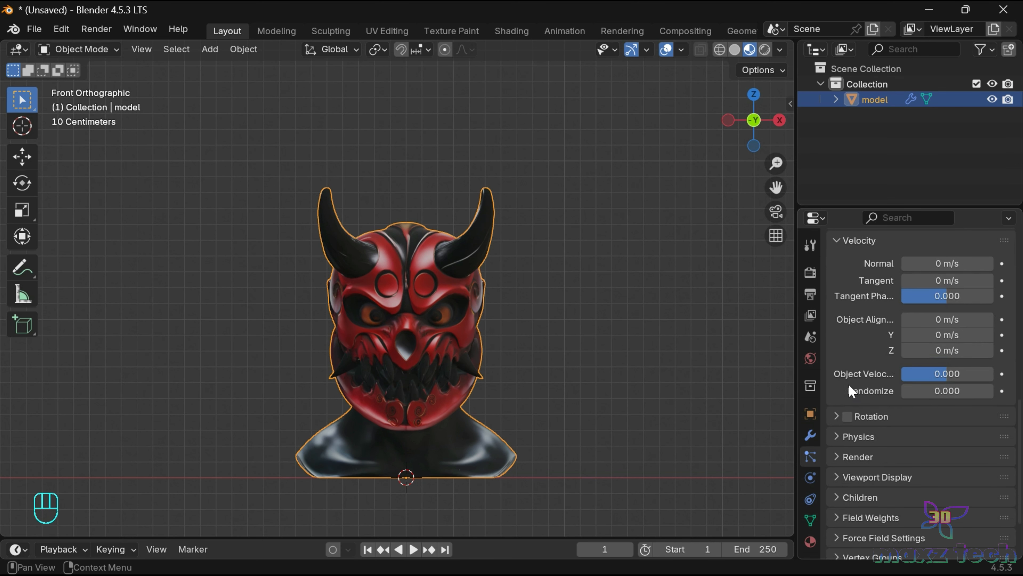
left_click(848, 416)
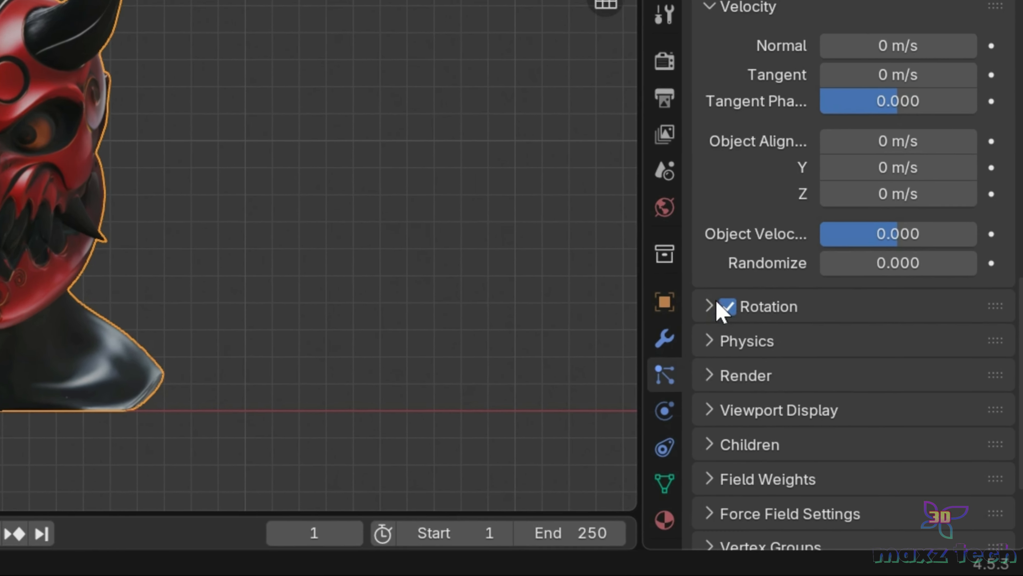
left_click(763, 345)
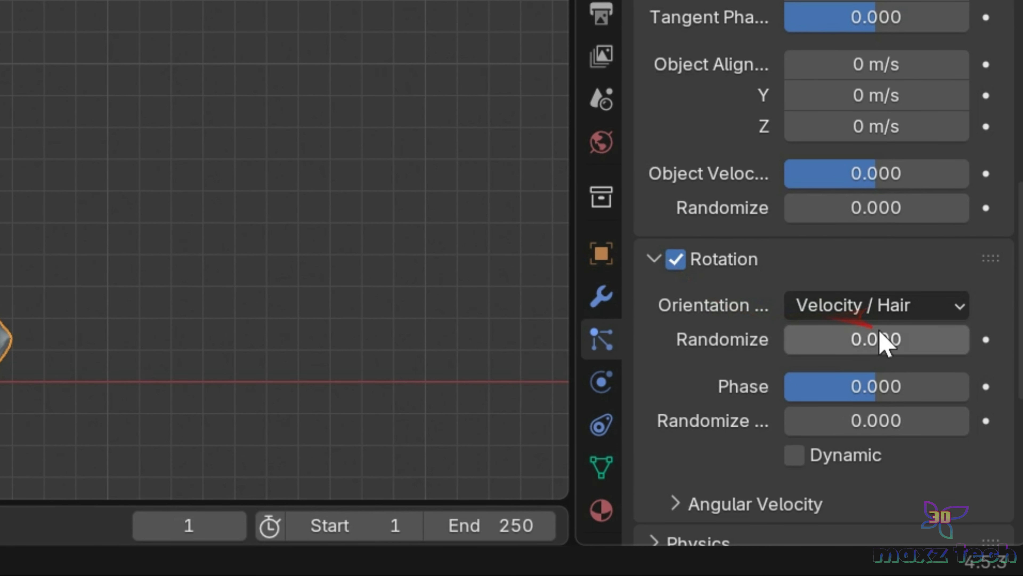
left_click(871, 341)
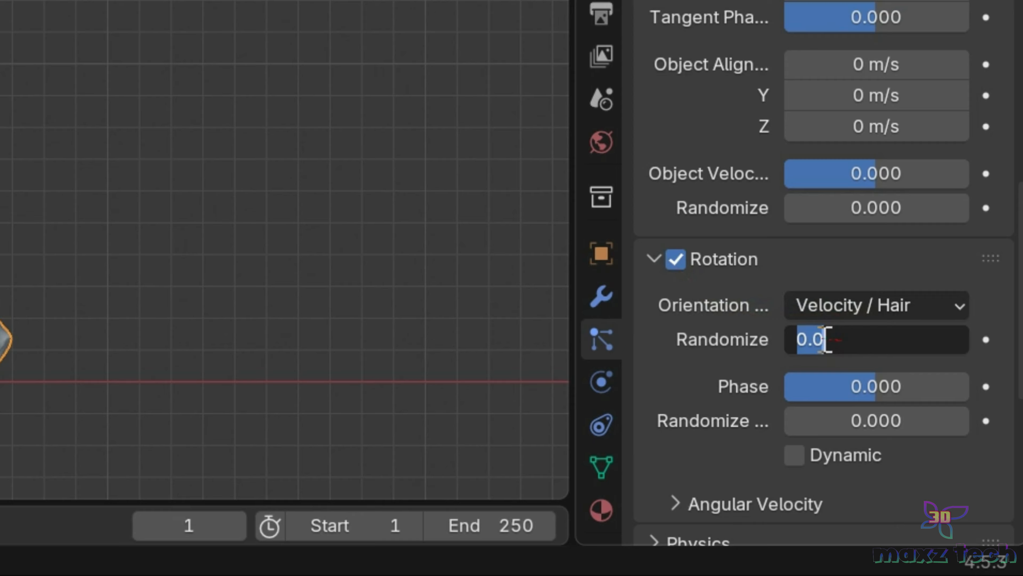
type("1")
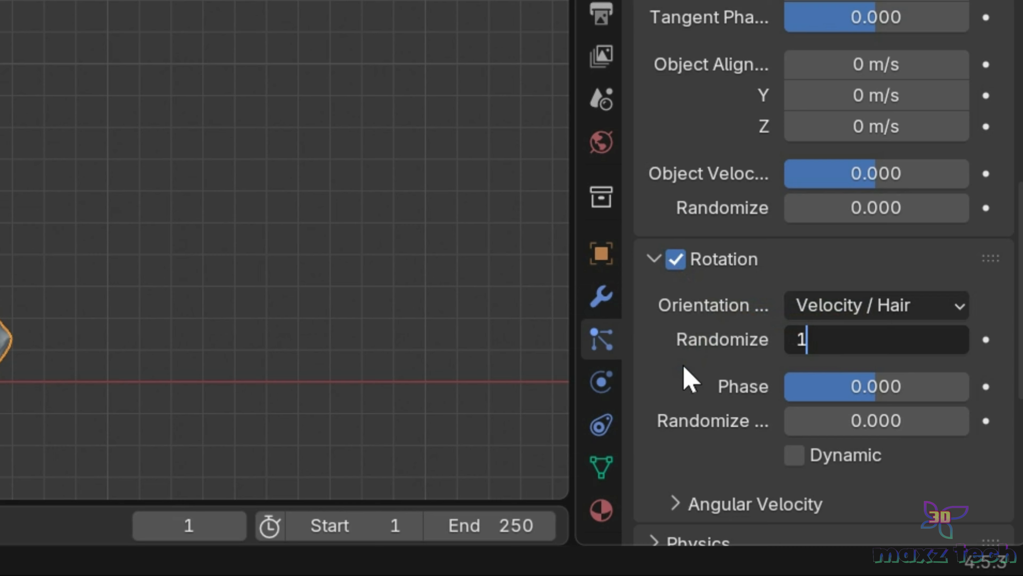
key("Return")
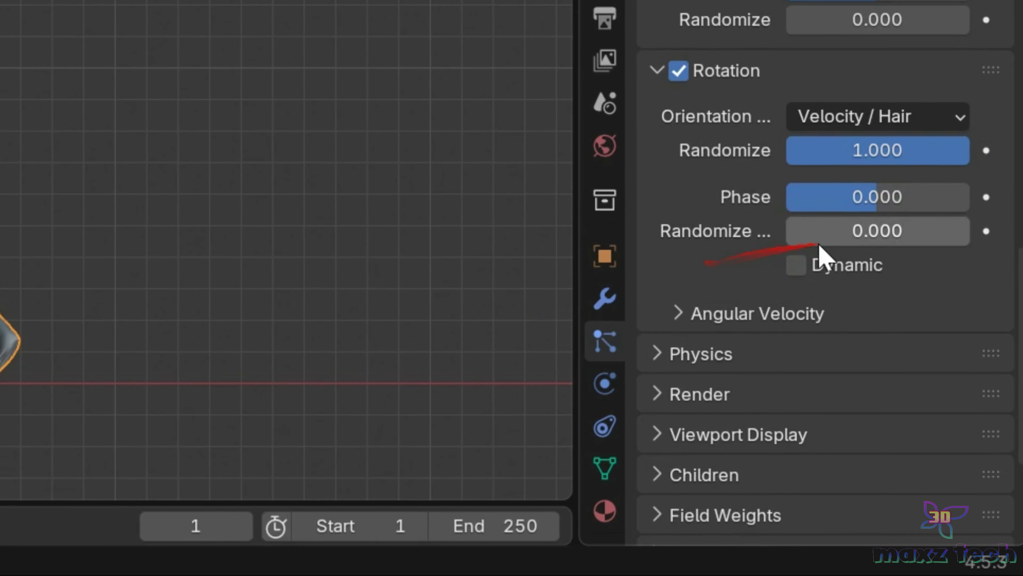
left_click(794, 263)
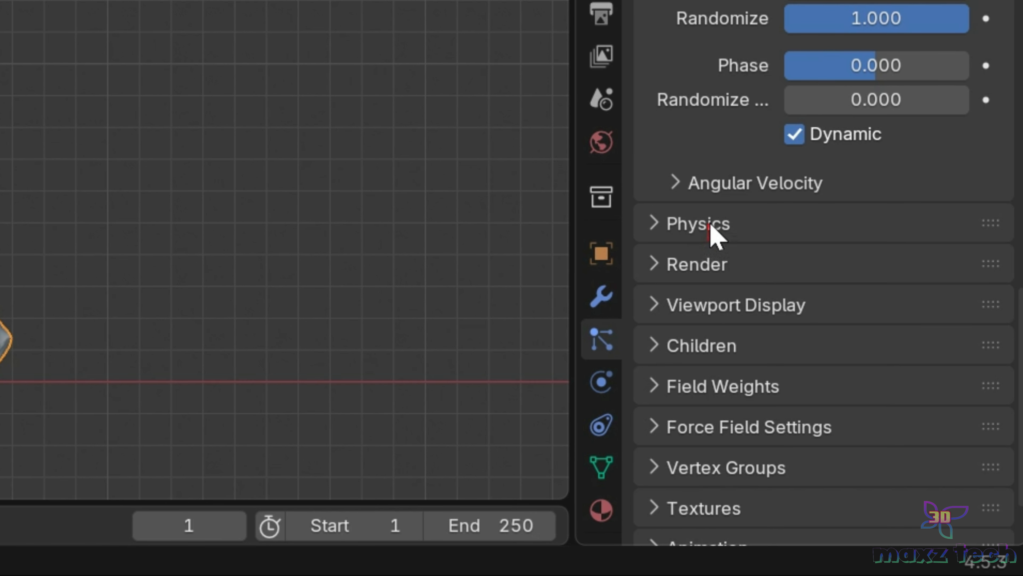
Change the particles' render type to Halo.
left_click(661, 265)
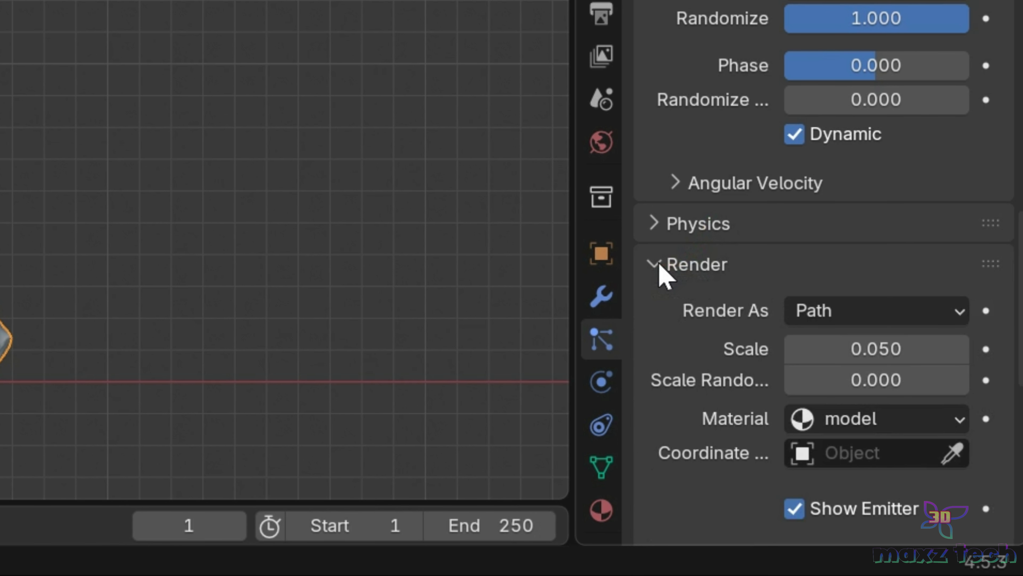
left_click(912, 313)
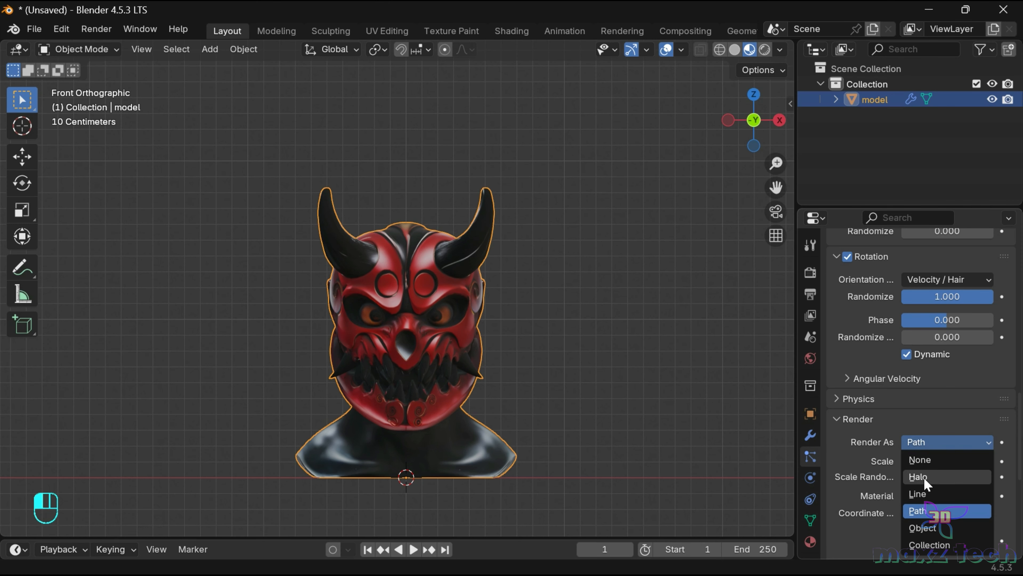
left_click(830, 383)
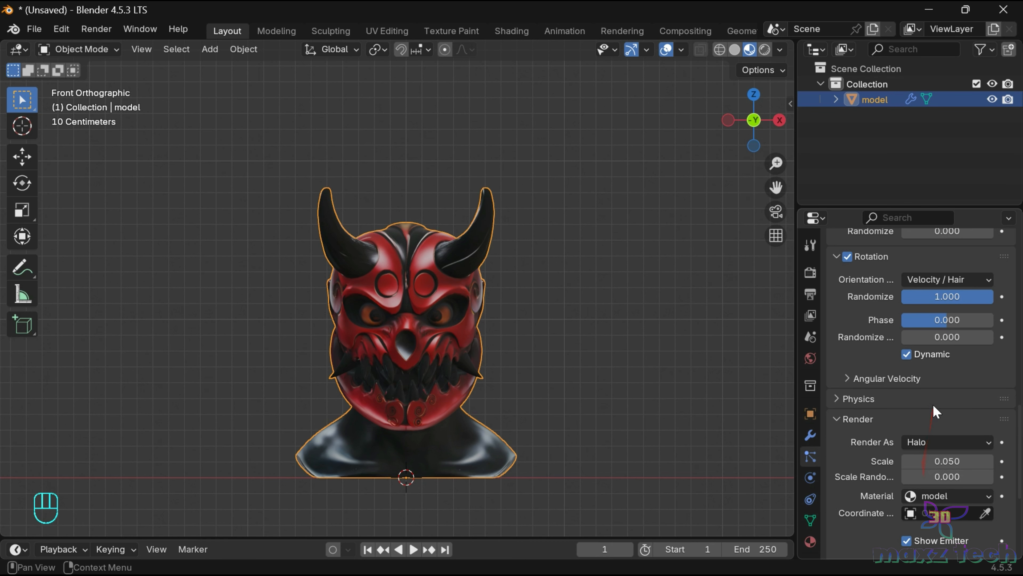
Set the gravity field weight of the particle system to 0.
scroll(934, 405, "down", 4)
scroll(933, 412, "down", 4)
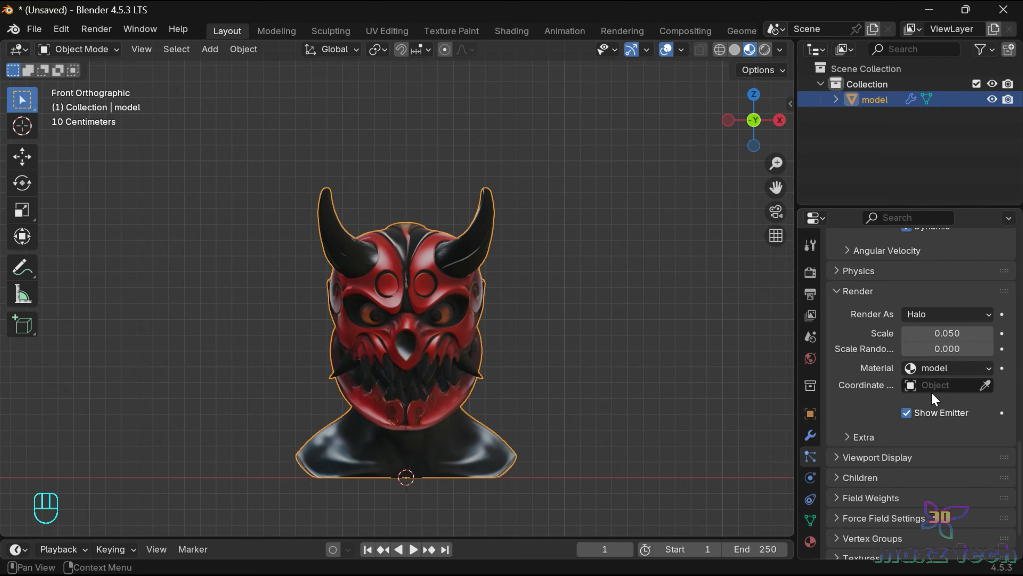
scroll(933, 397, "down", 4)
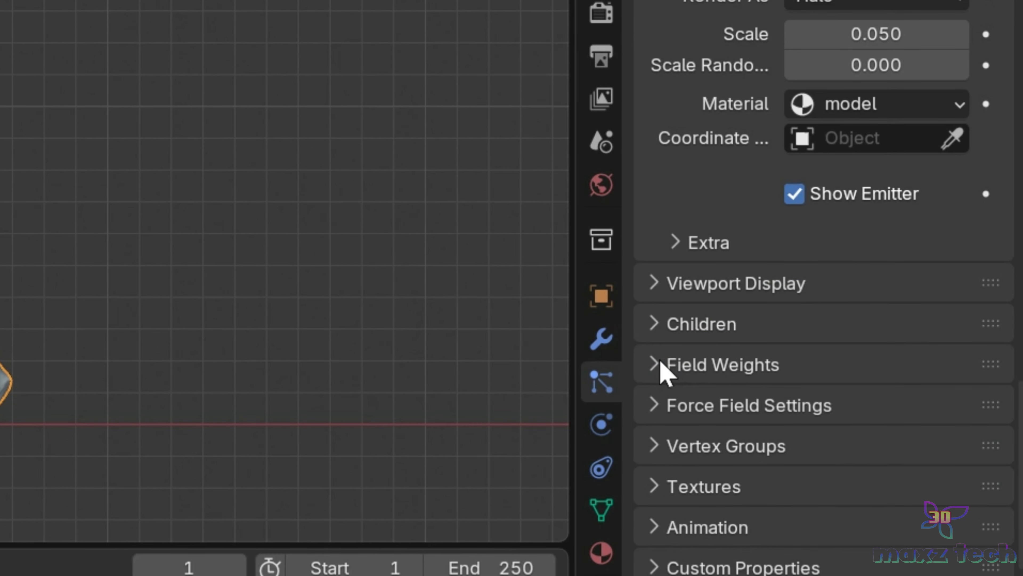
left_click(661, 365)
scroll(838, 329, "down", 3)
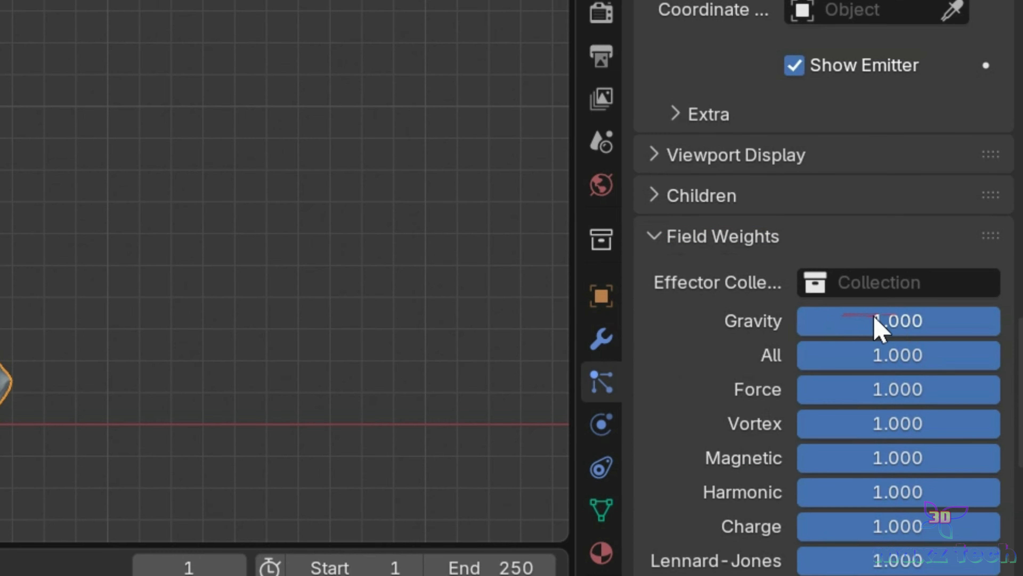
left_click(900, 321)
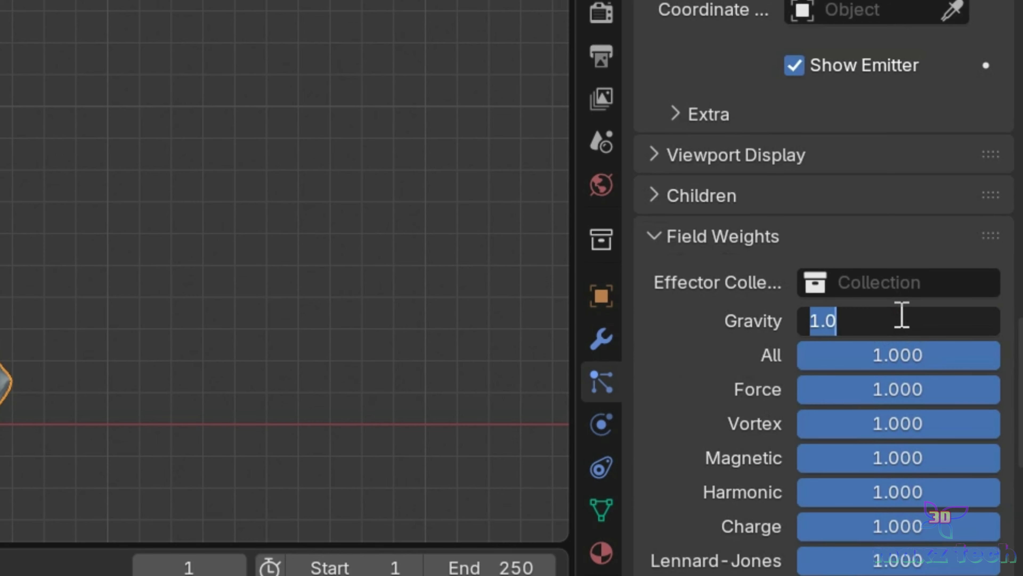
type("0")
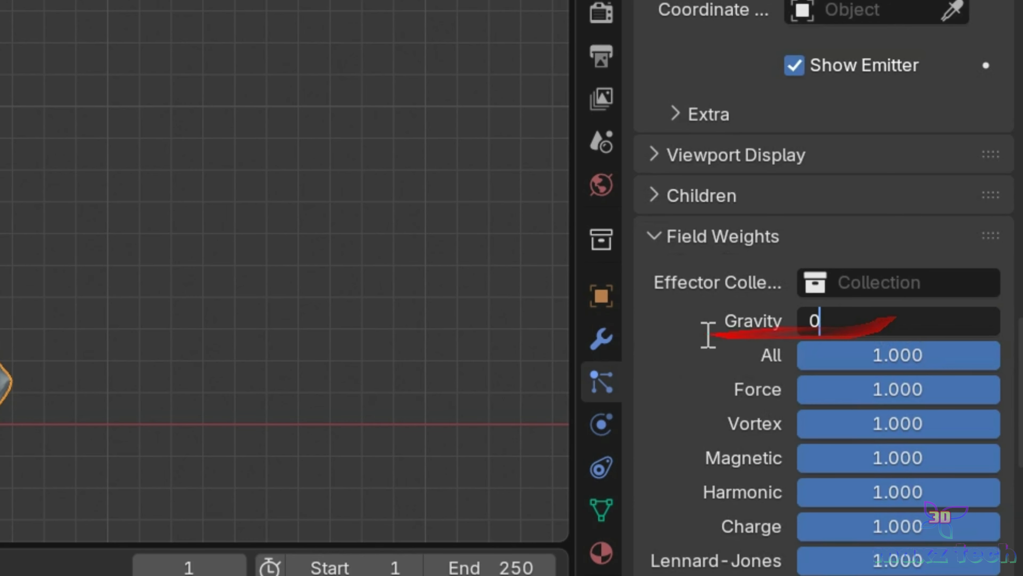
key("Return")
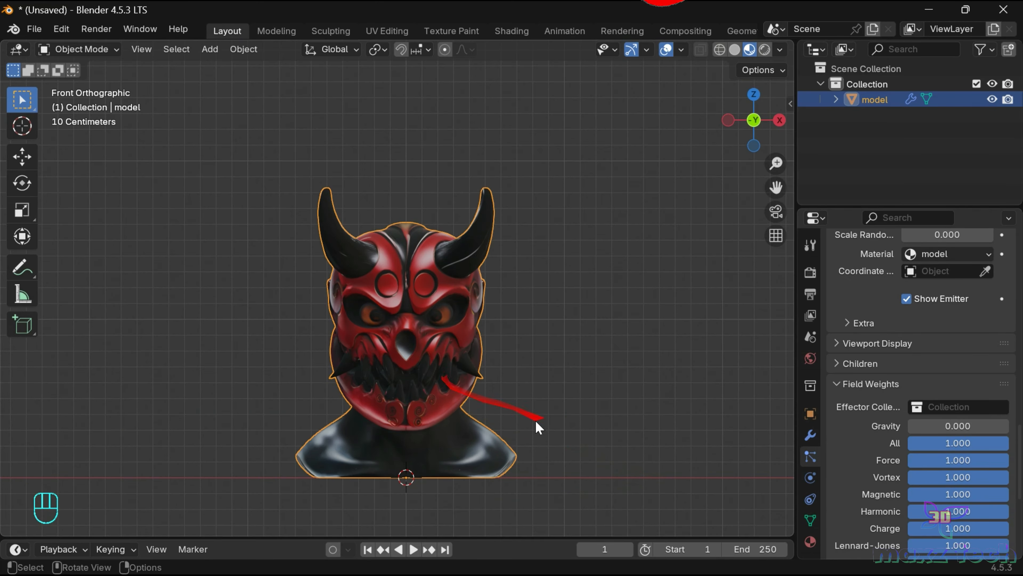
Add an Explode modifier to the mask model, with Dead pieces hidden and Cut Edges enabled.
left_click(810, 434)
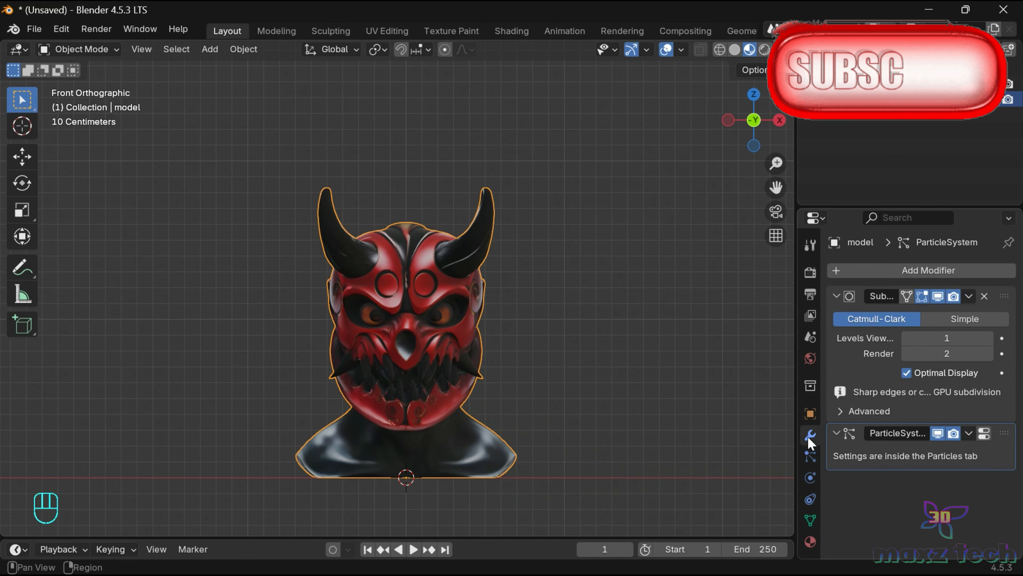
left_click(899, 271)
mouse_move(882, 318)
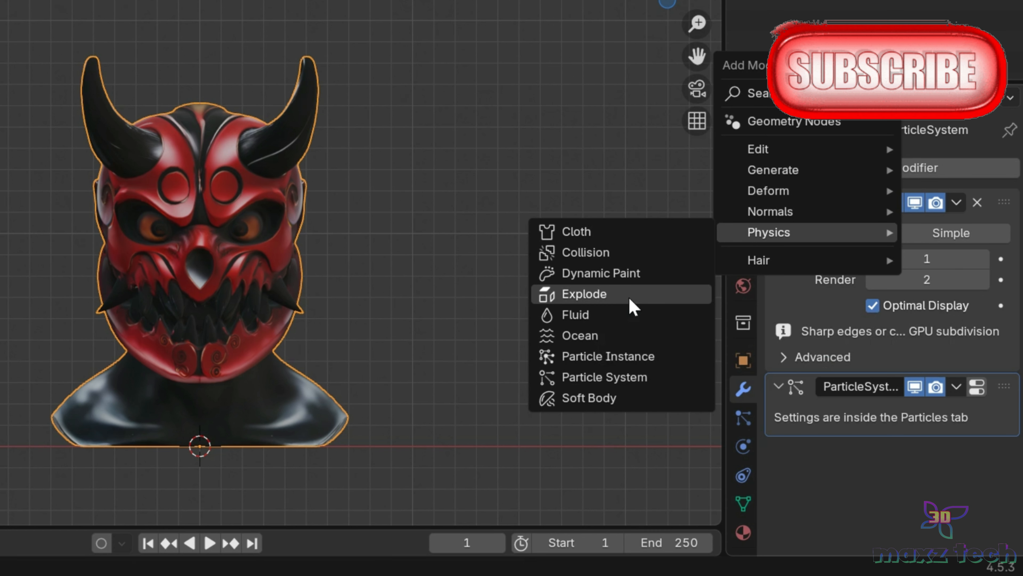
left_click(629, 296)
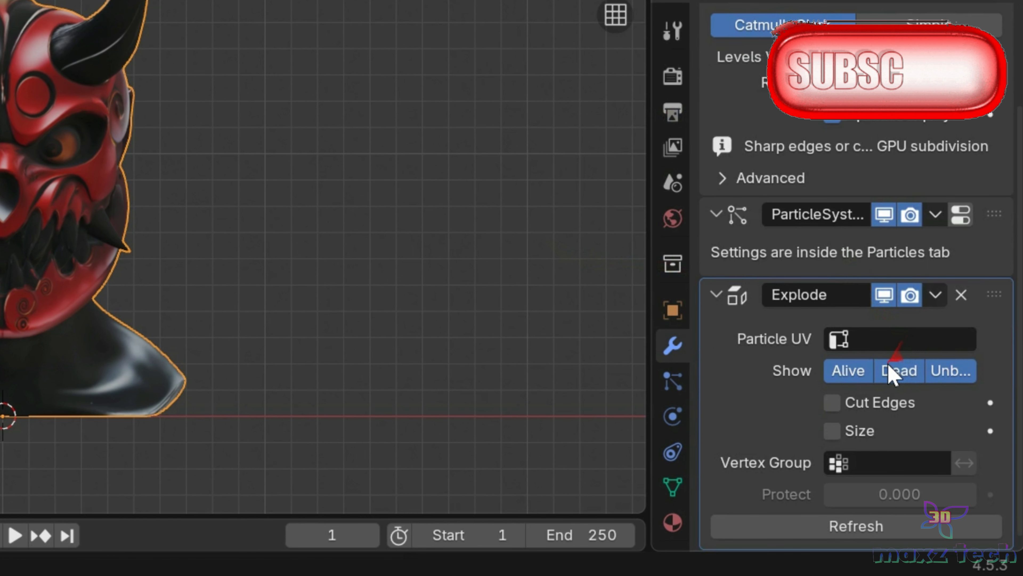
left_click(902, 373)
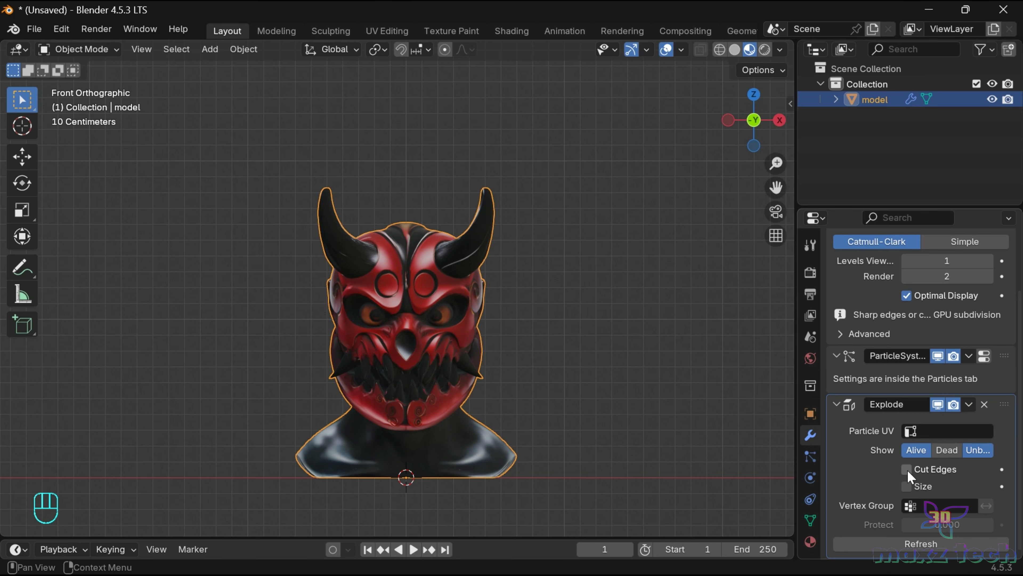
left_click(823, 394)
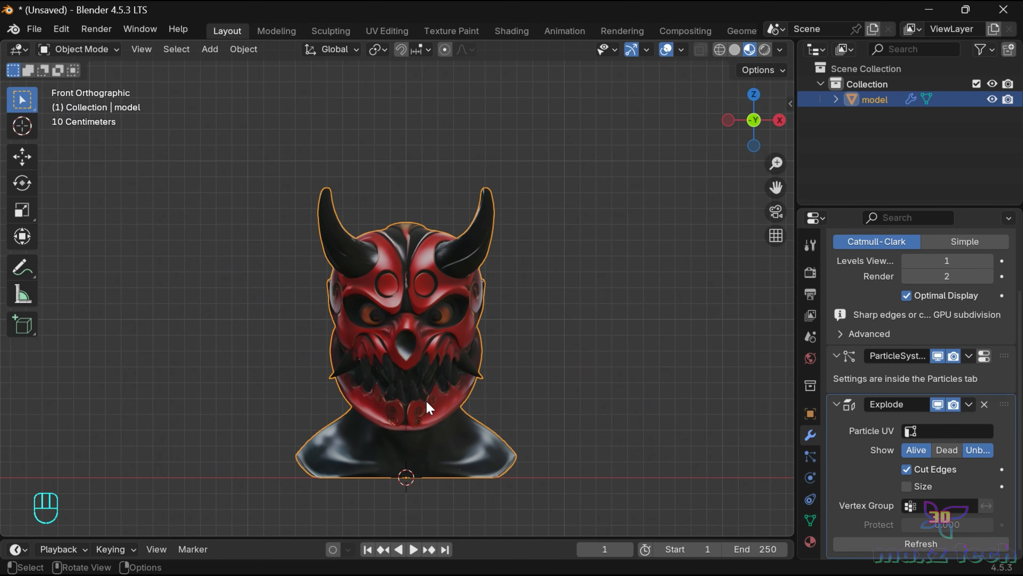
Add a Turbulence force field at the base of the model and set its strength to 8.
key("shift+a")
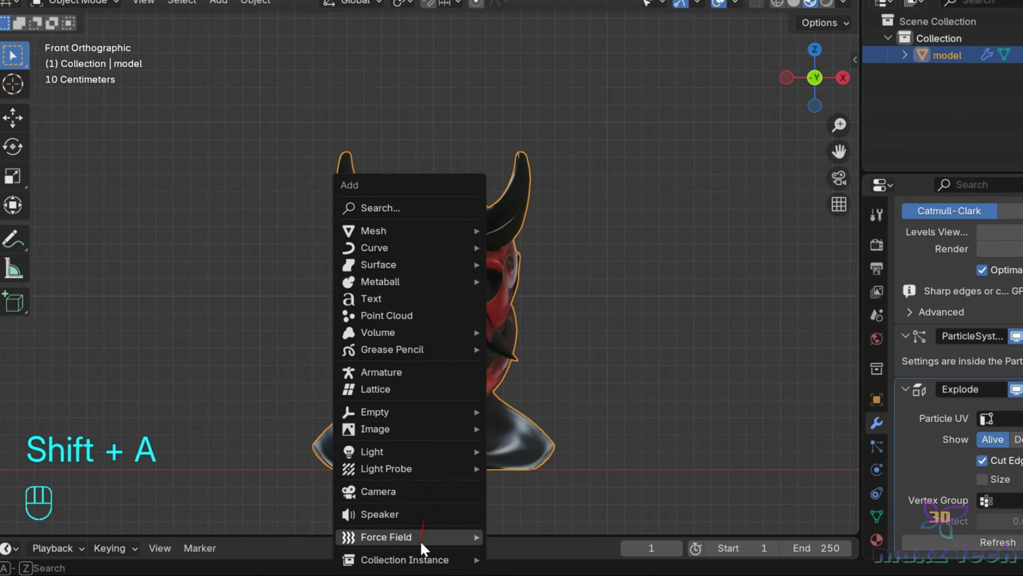
mouse_move(420, 538)
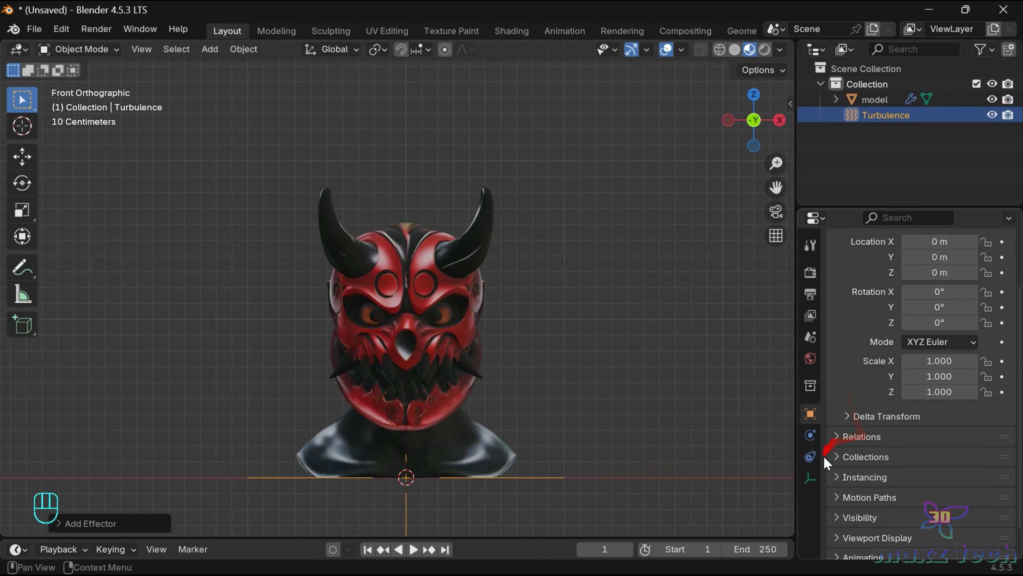
left_click(811, 435)
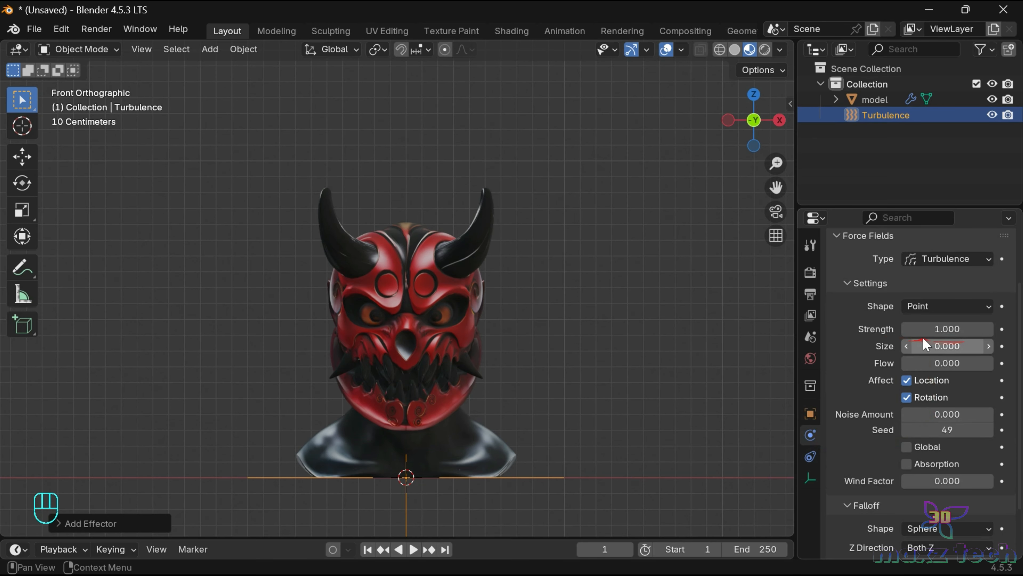
left_click(959, 331)
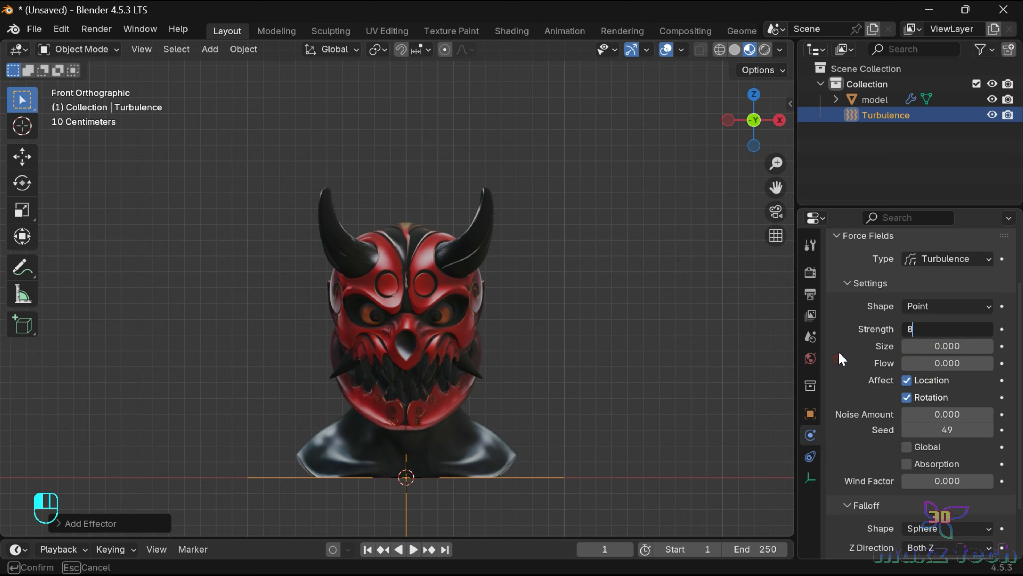
key("Return")
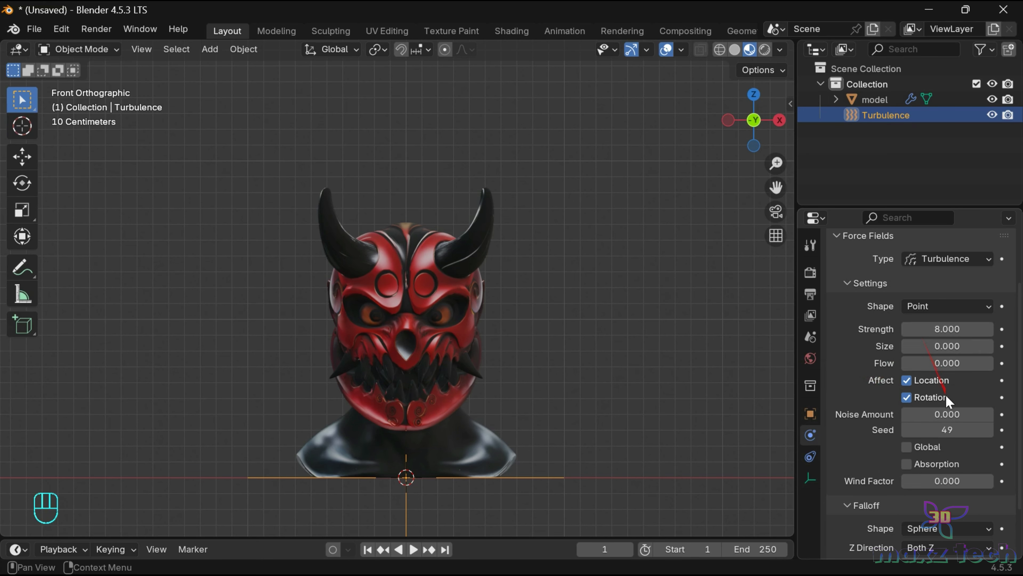
Set the turbulence field's noise amount to 1.
left_click(945, 414)
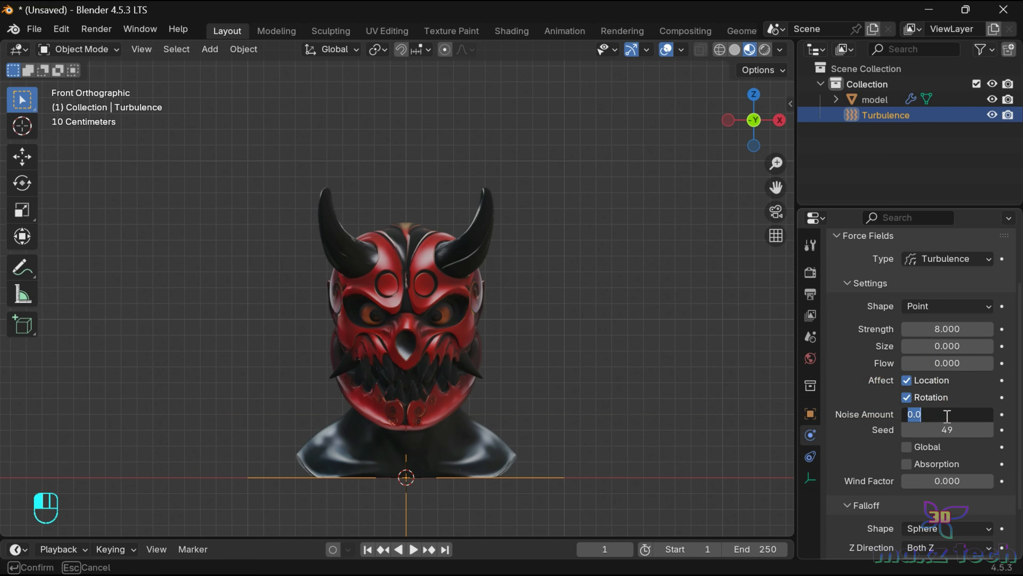
type("1")
key("Return")
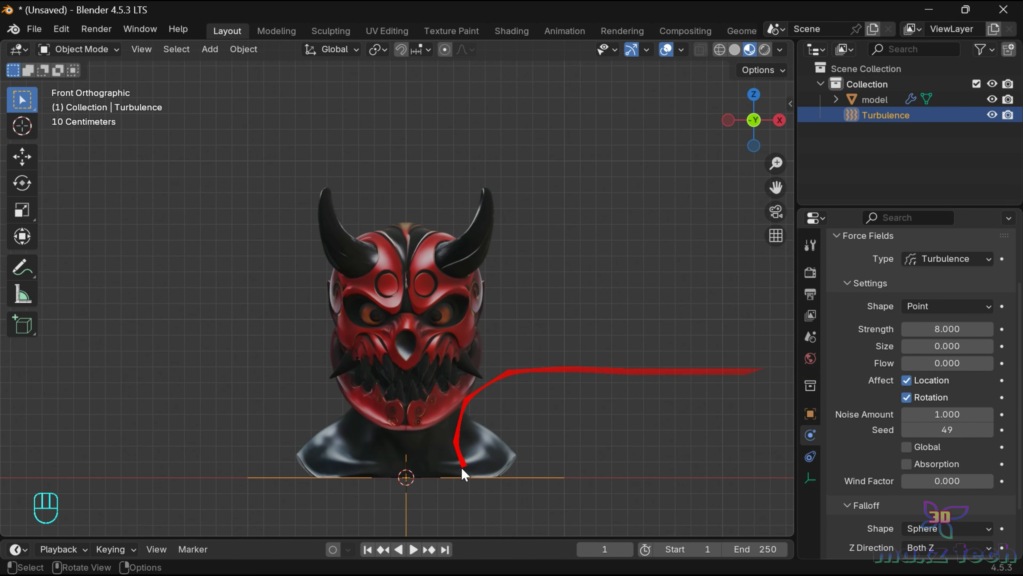
Play the animation to examine how the mask model breaks apart under the turbulence.
left_click(414, 551)
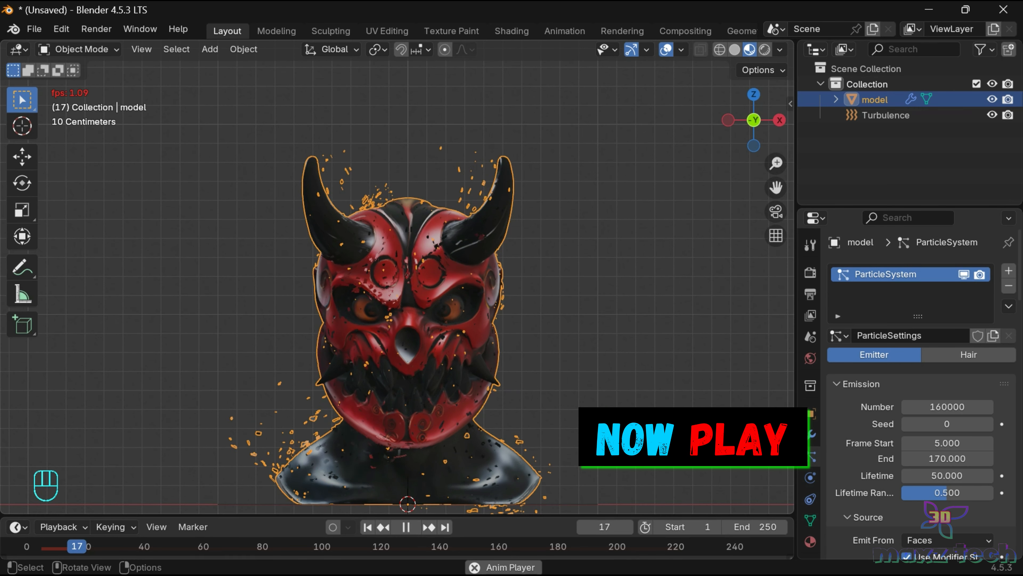
left_click(685, 347)
left_click_drag(776, 187, 780, 157)
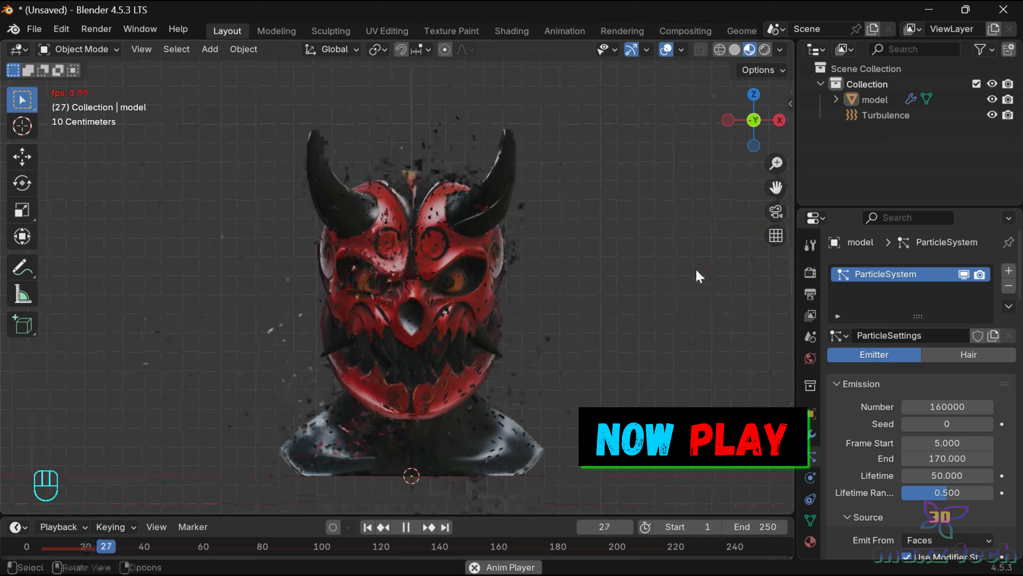
scroll(695, 268, "up", 1)
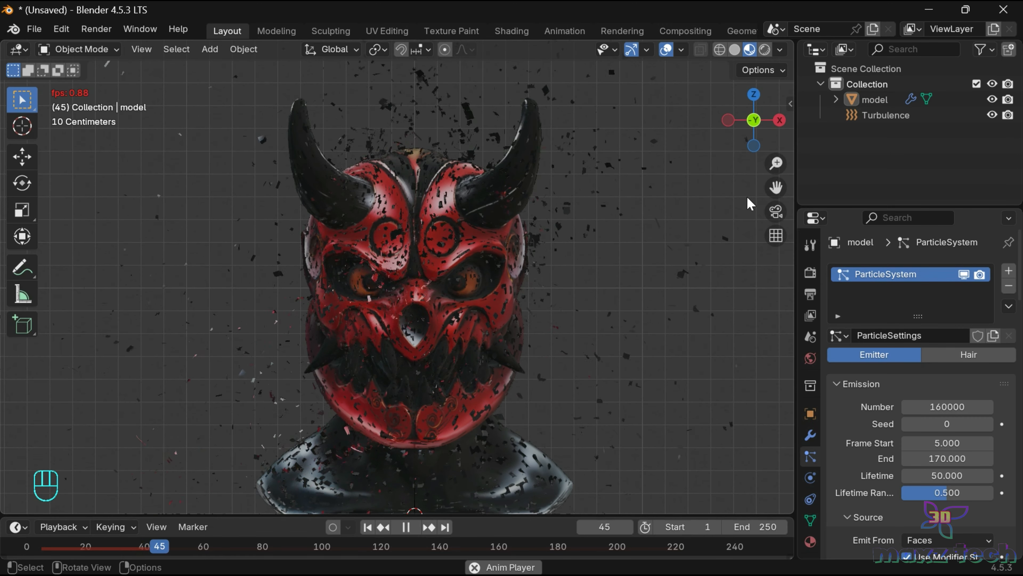